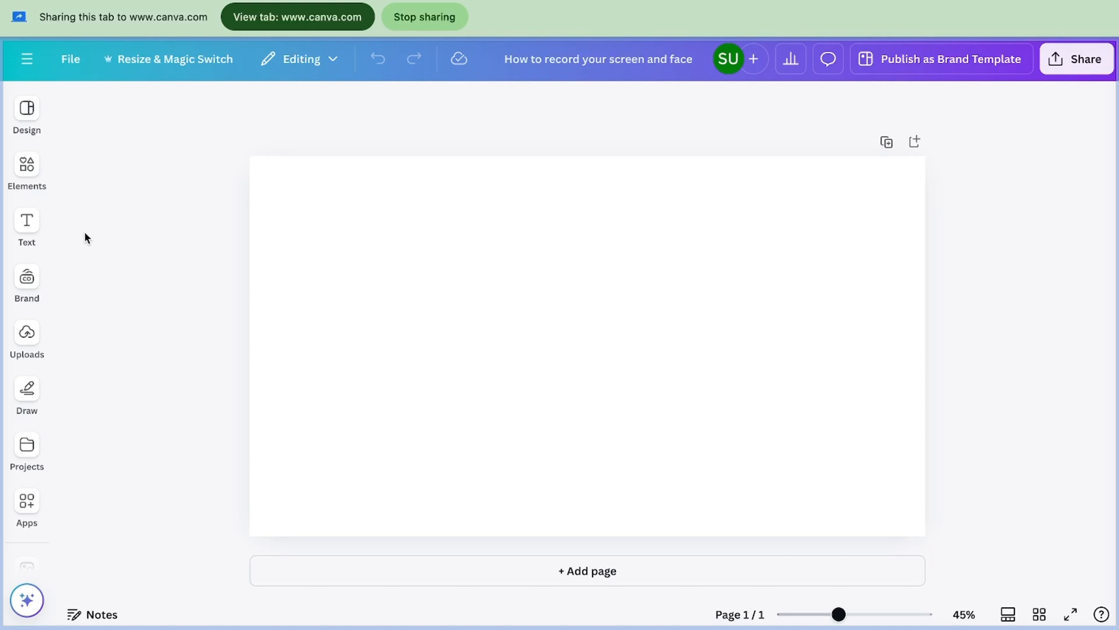
# - Open the recording studio for recording yourself from the design's uploads
pyautogui.click(26, 338)
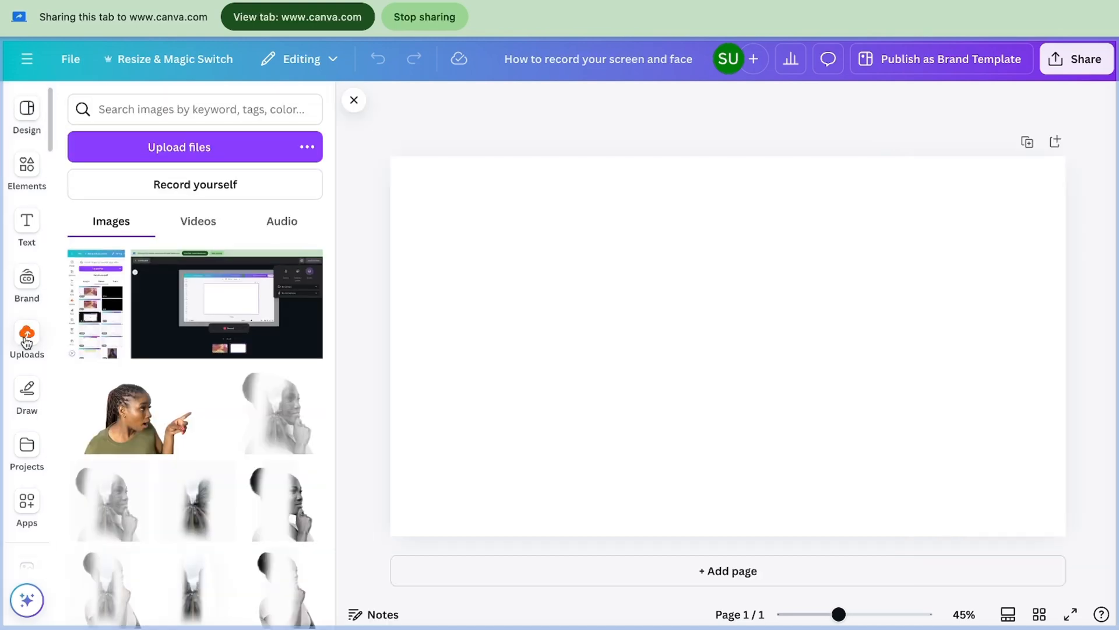
pyautogui.click(205, 192)
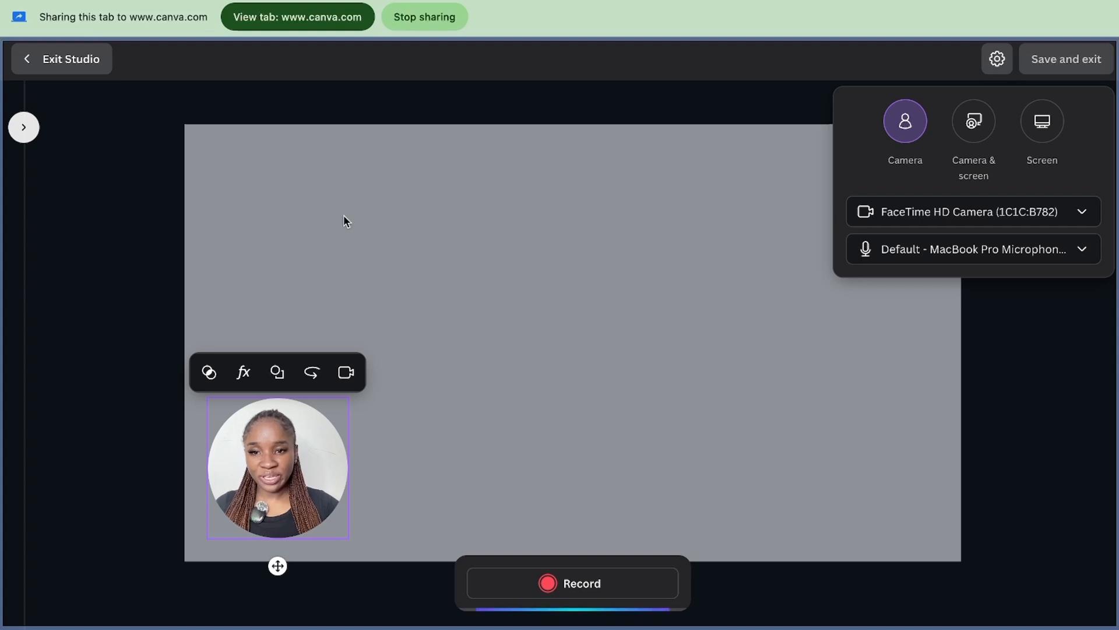
# - Apply the Fresco filter to the camera feed and set its intensity to 44
pyautogui.click(208, 372)
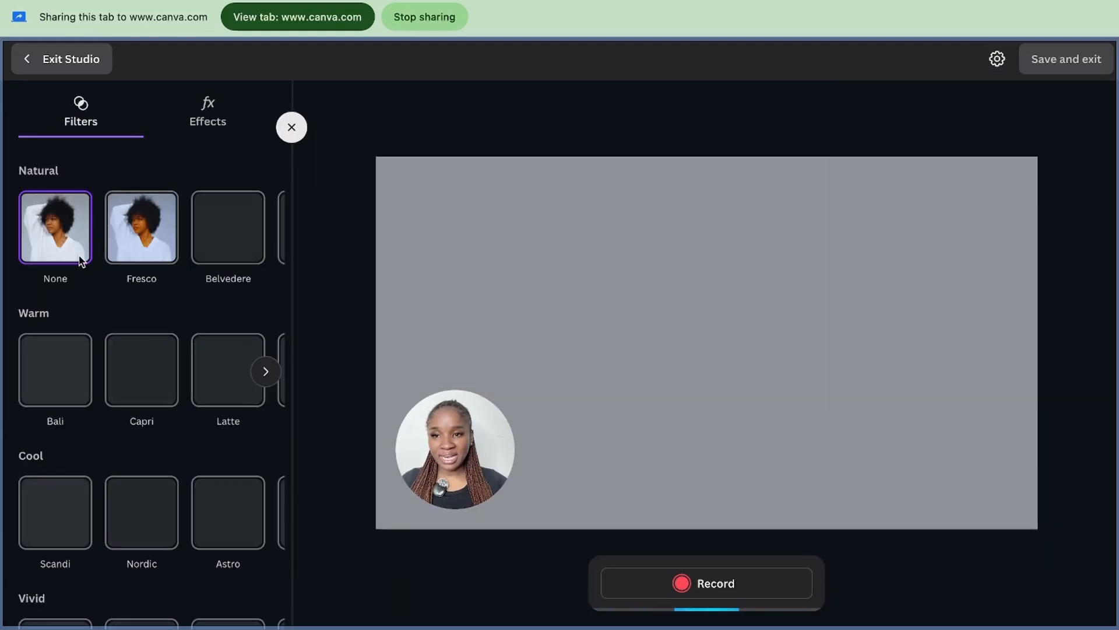
pyautogui.click(165, 241)
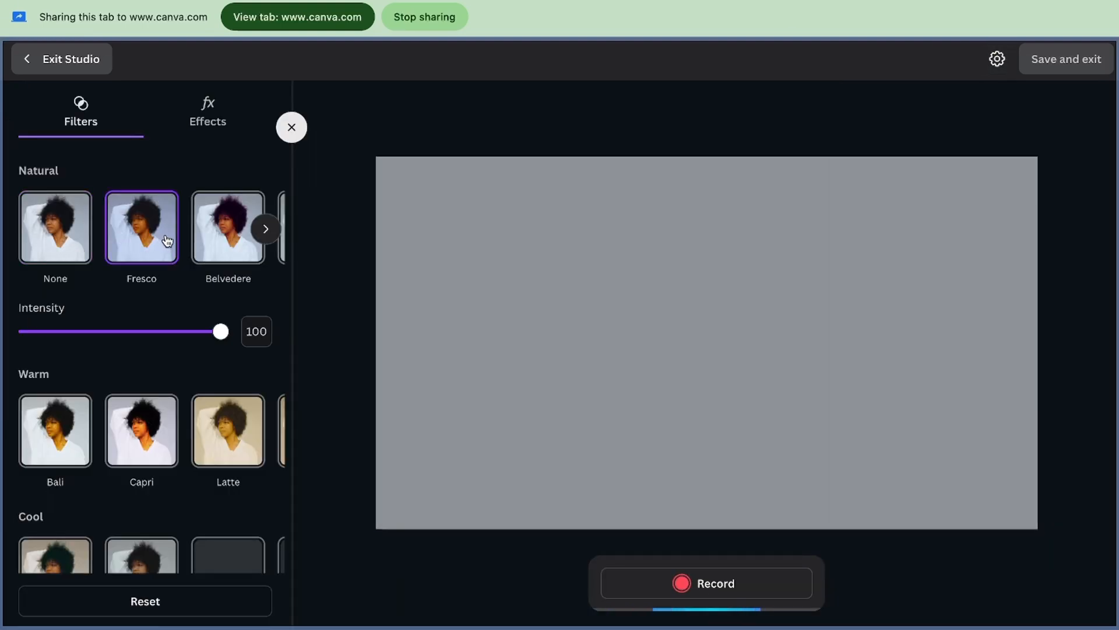
pyautogui.click(221, 331)
pyautogui.moveTo(221, 331); pyautogui.dragTo(112, 357)
# - Try the Belvedere, Flint, Luna, Latte and Bali filters on the camera feed and return to None
pyautogui.click(219, 249)
pyautogui.hscroll(4, 218, 250)
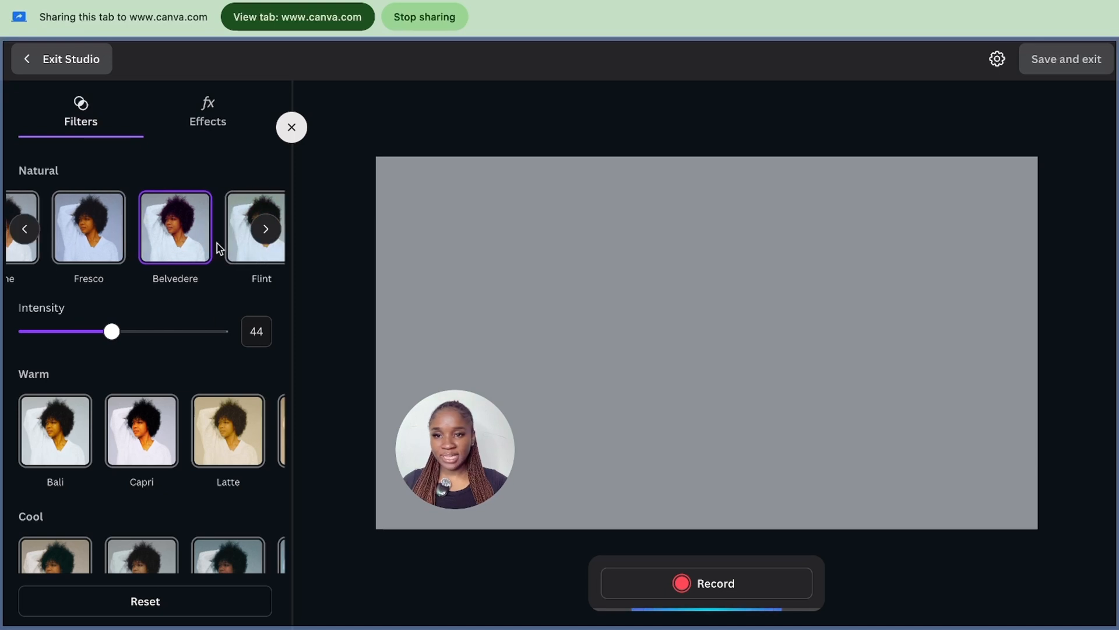
pyautogui.click(206, 249)
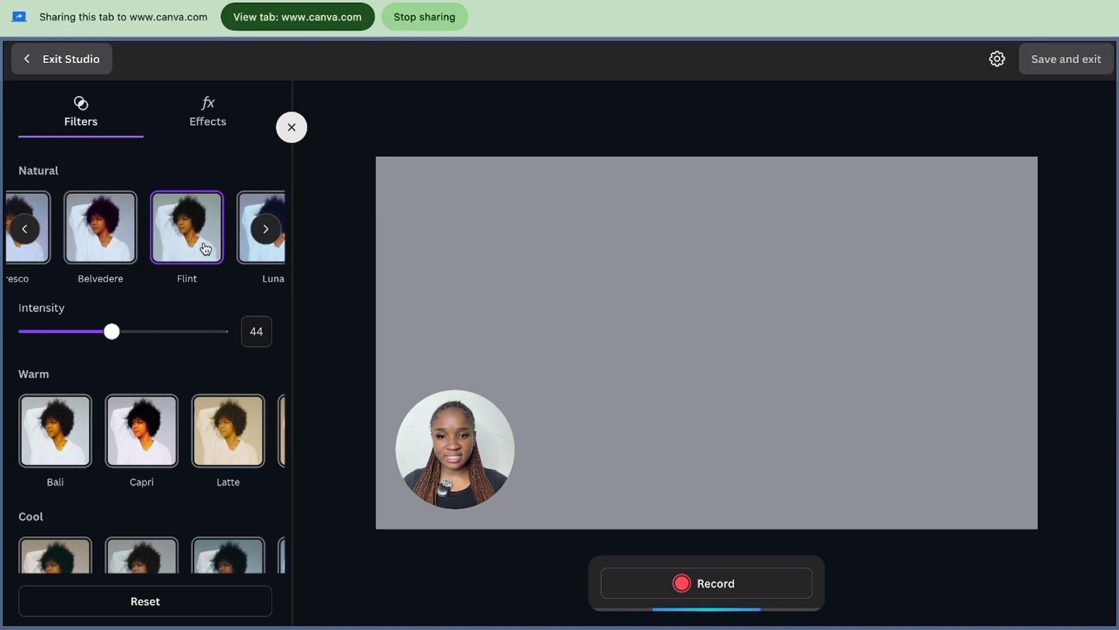
pyautogui.hscroll(1, 205, 250)
pyautogui.click(206, 250)
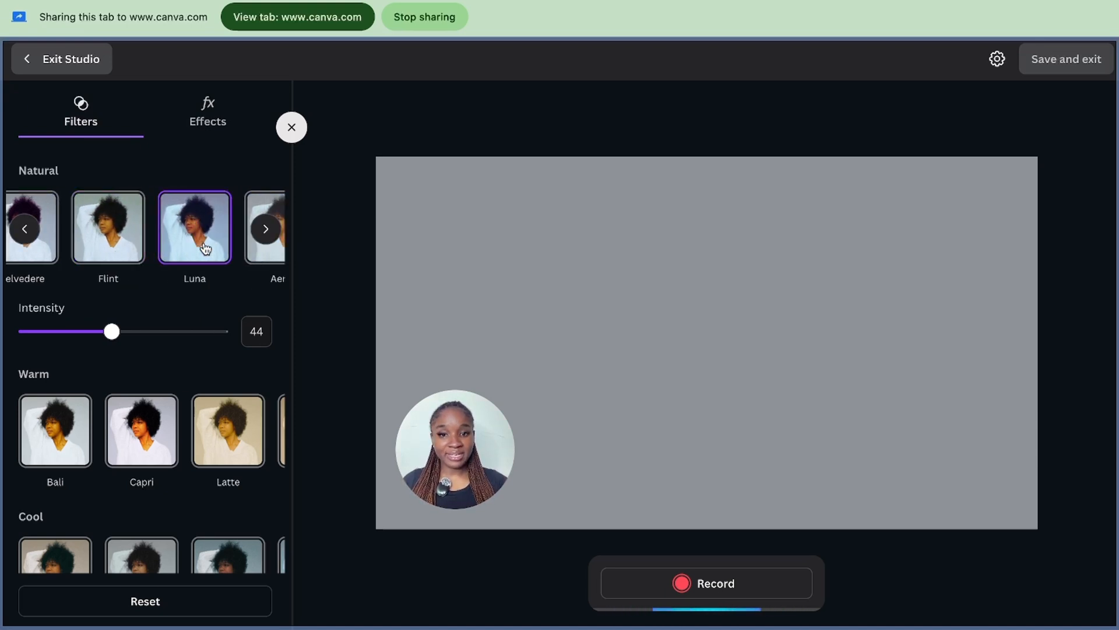
pyautogui.scroll(-2, 188, 385)
pyautogui.click(221, 365)
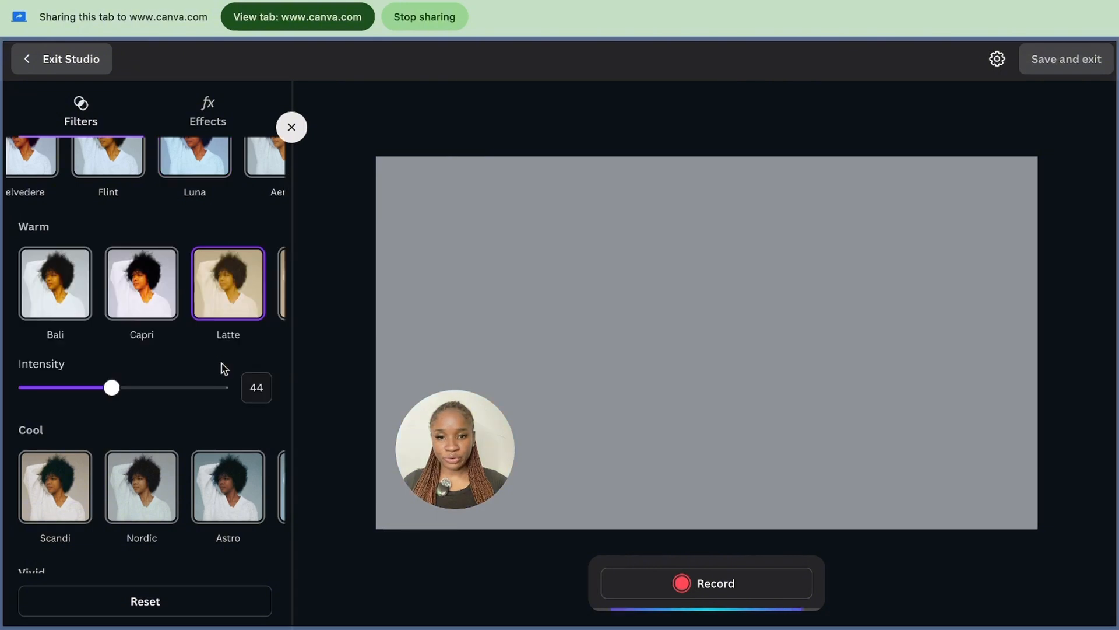
pyautogui.click(61, 298)
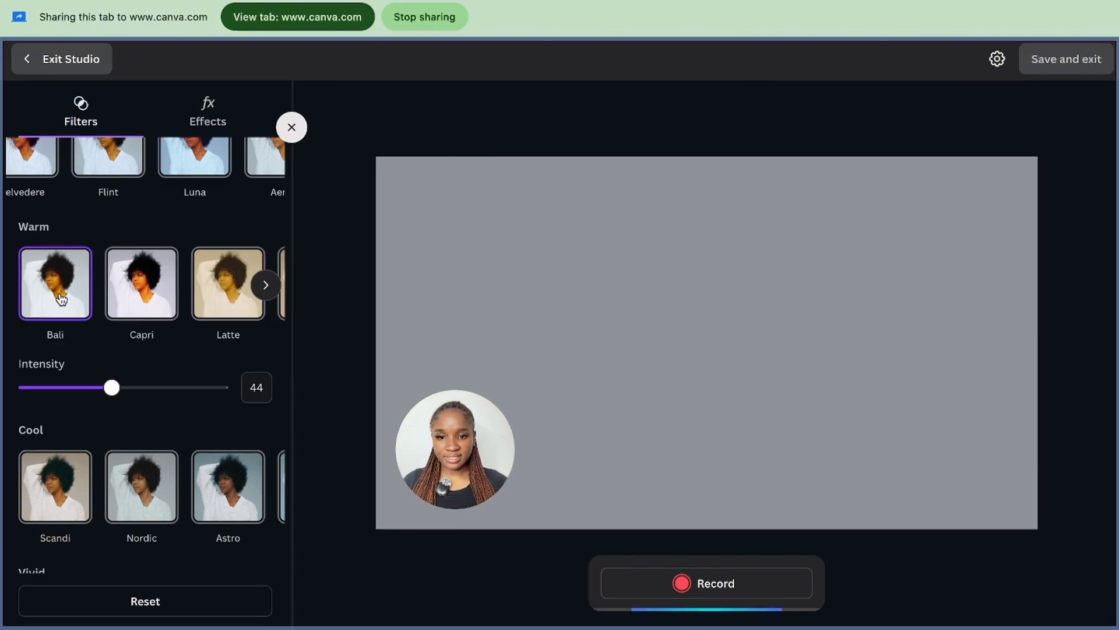
pyautogui.scroll(2, 61, 297)
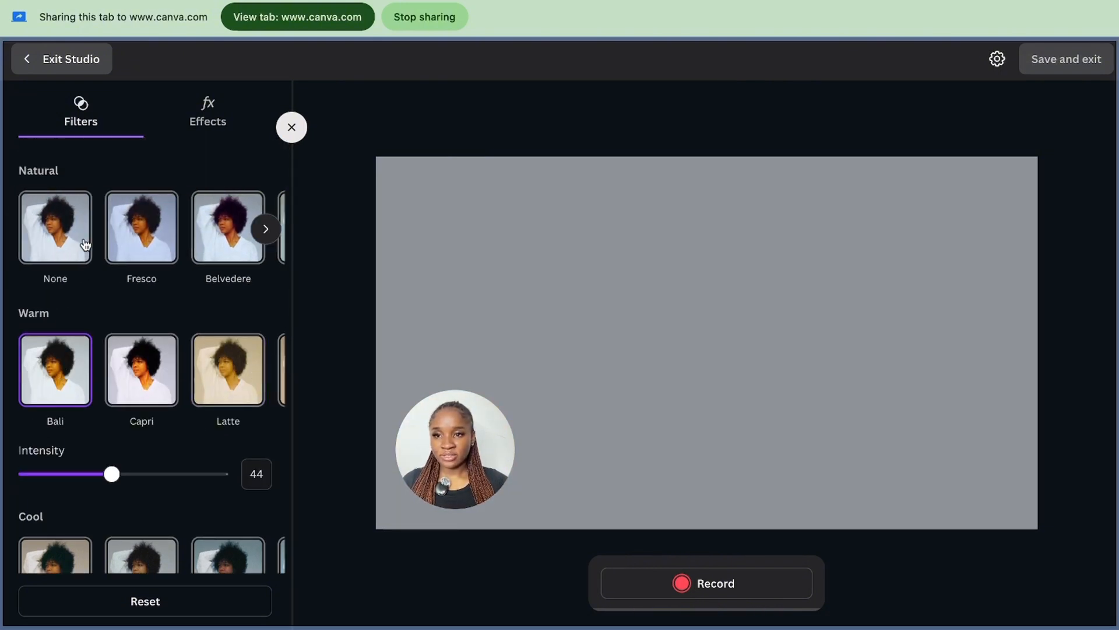
pyautogui.click(71, 244)
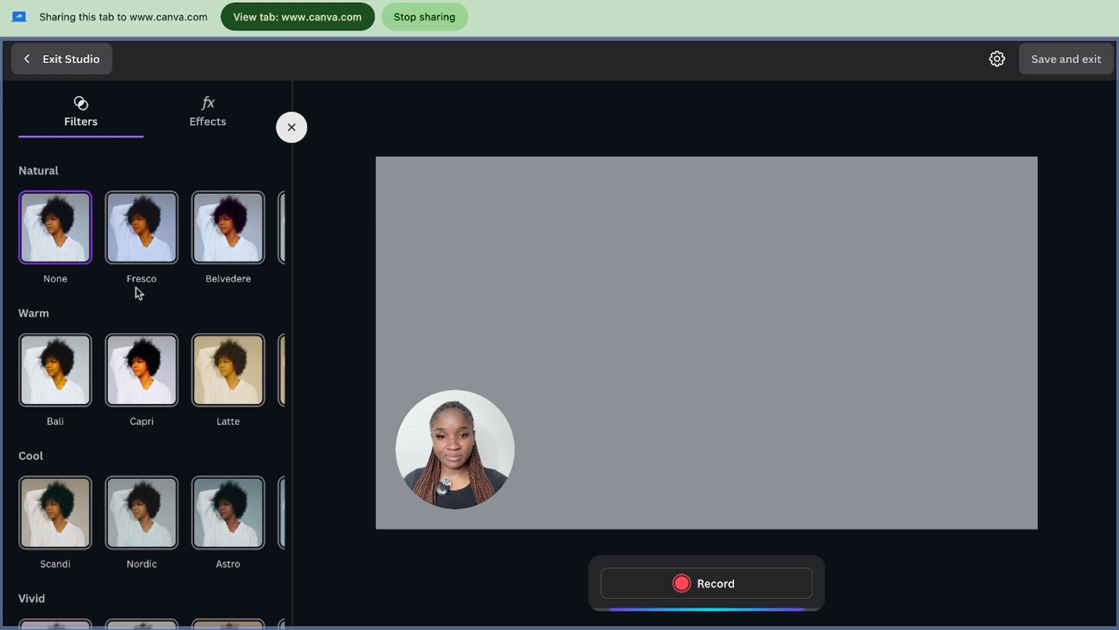
# - Try the Skin smoothing effect on the camera feed, remove it and close the effects
pyautogui.click(207, 116)
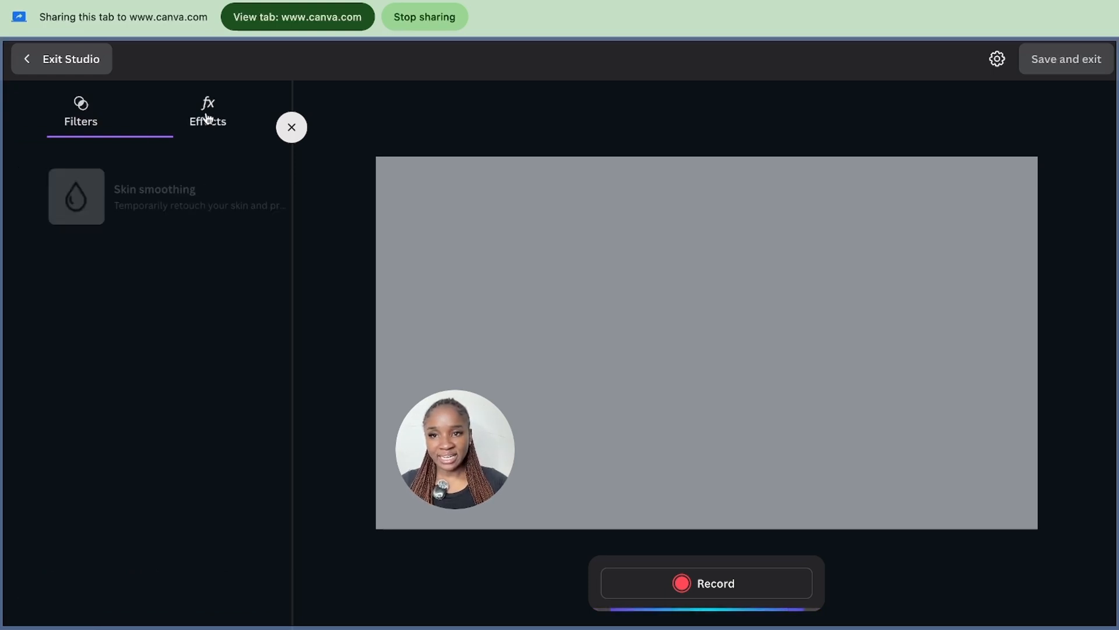
pyautogui.click(174, 203)
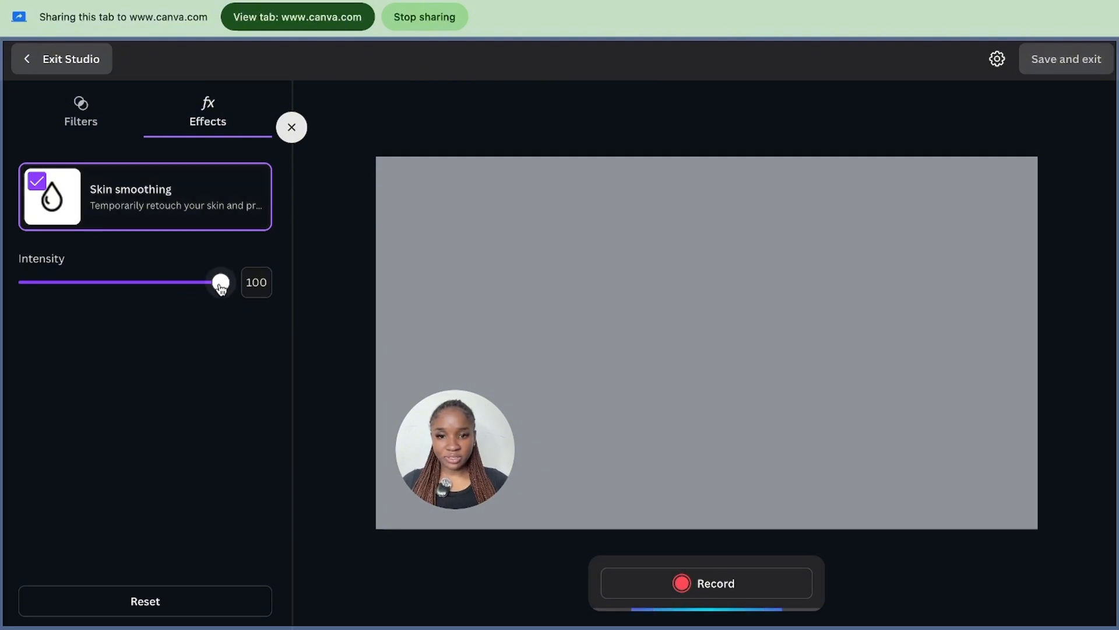
pyautogui.click(130, 188)
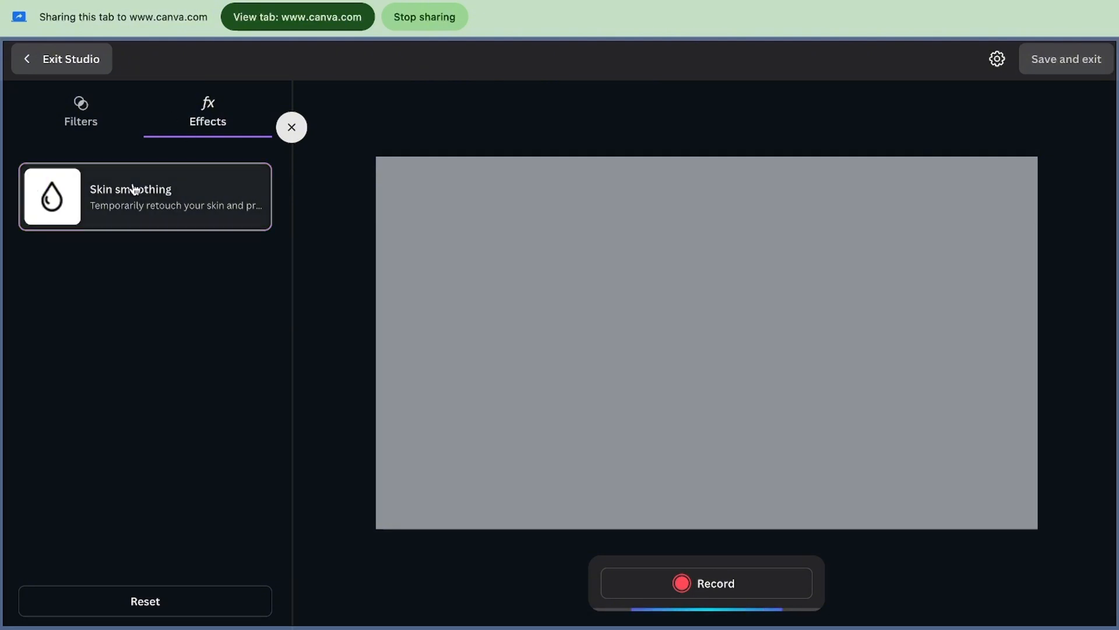
pyautogui.click(288, 130)
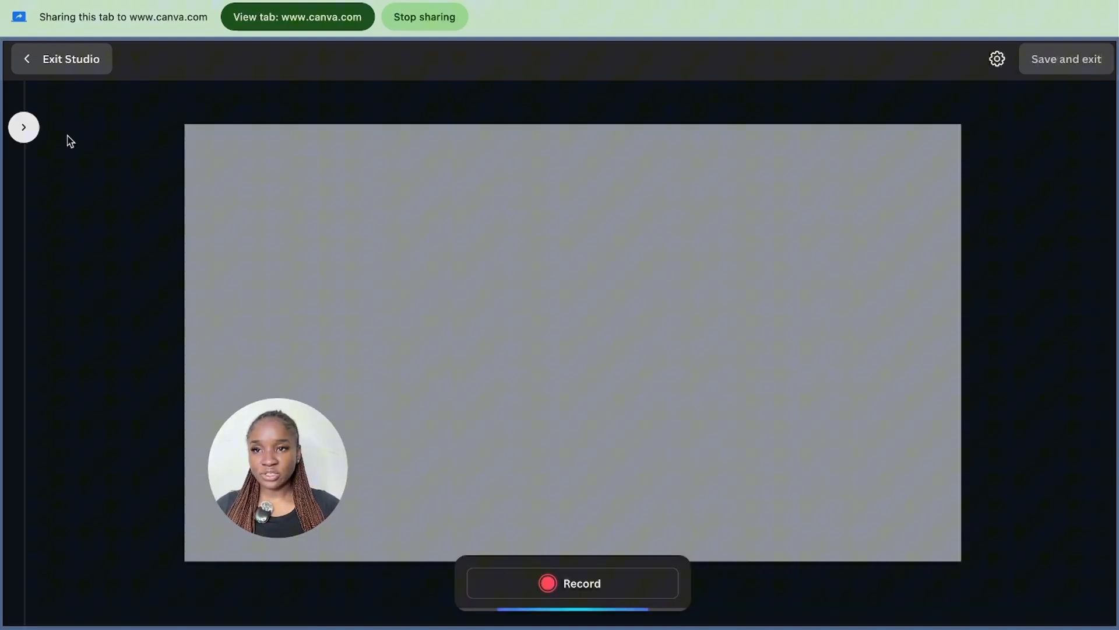
# - Show the design's notes area in the recording studio and hide it again
pyautogui.click(24, 127)
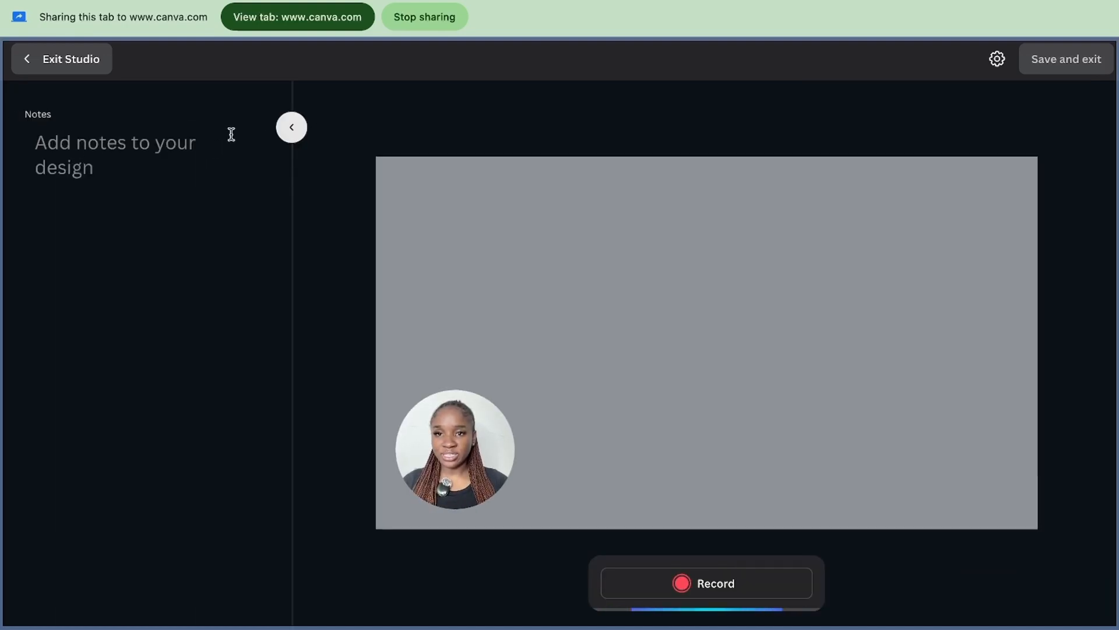
pyautogui.click(291, 128)
# - Try the camera bubble in a rectangular shape, restore the circle, and switch the camera off and back on
pyautogui.moveTo(280, 408)
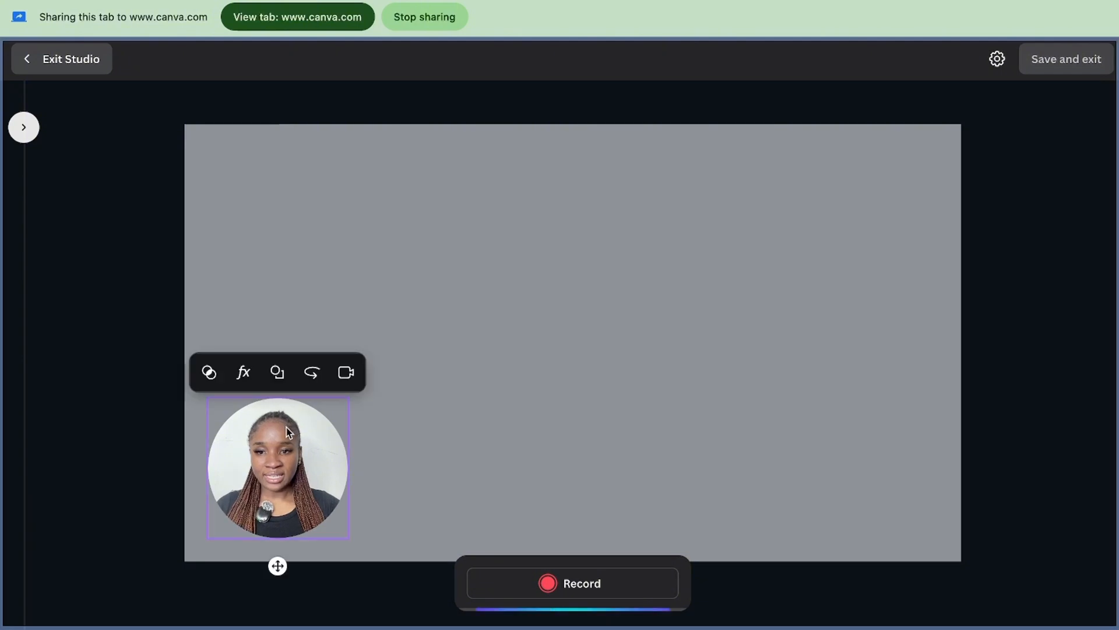
pyautogui.click(278, 378)
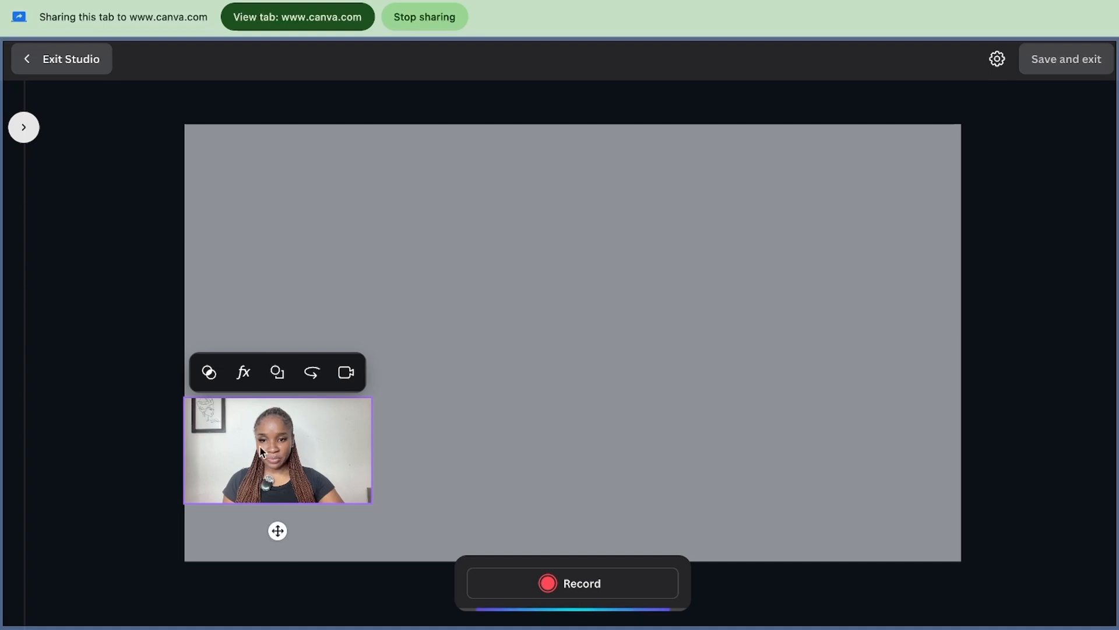
pyautogui.click(278, 376)
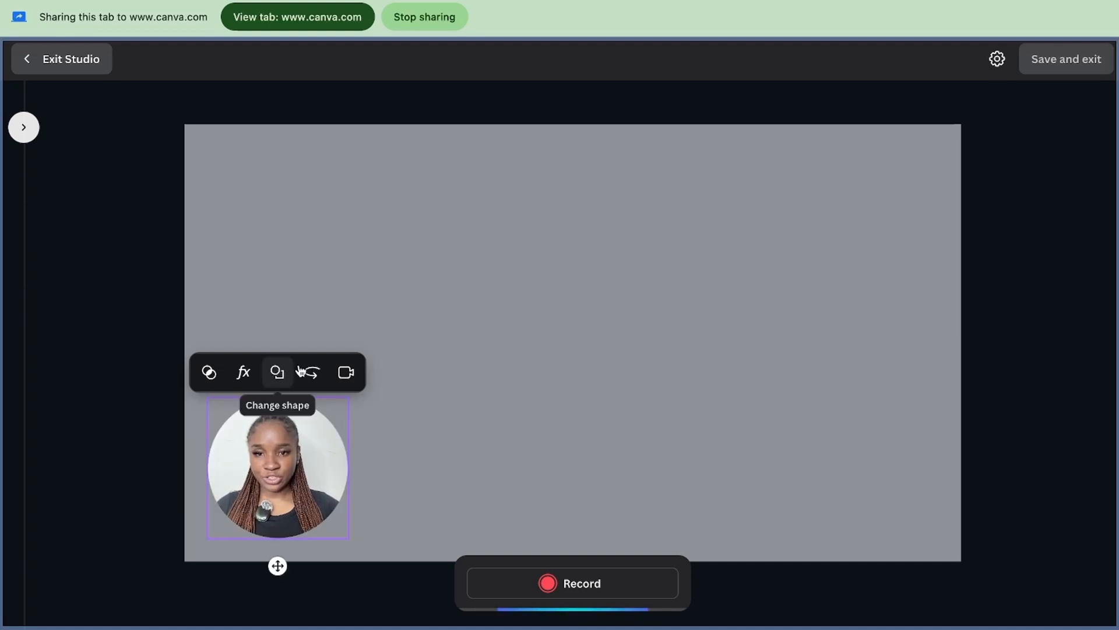
pyautogui.click(353, 373)
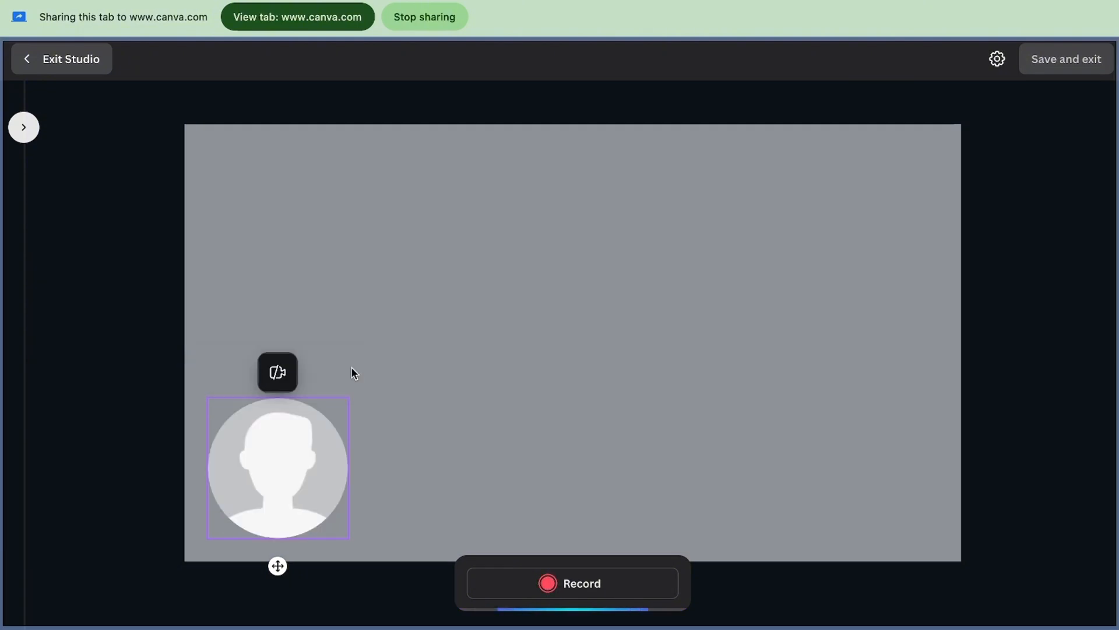
pyautogui.click(275, 376)
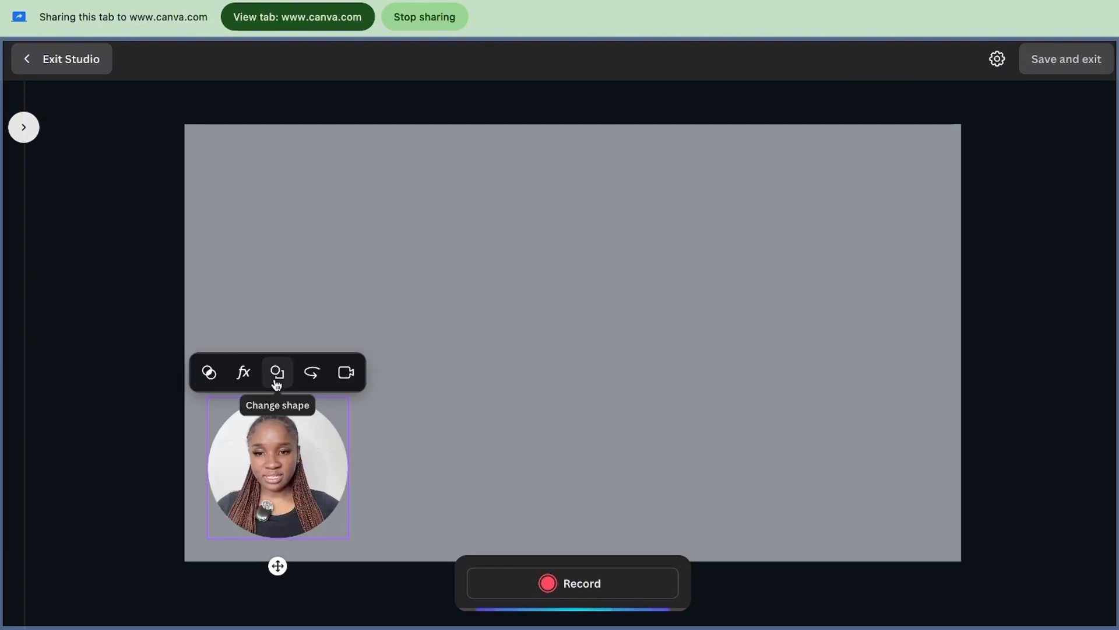
# - Move the circular camera bubble to the upper-right corner of the recording canvas
pyautogui.moveTo(281, 469); pyautogui.dragTo(868, 219)
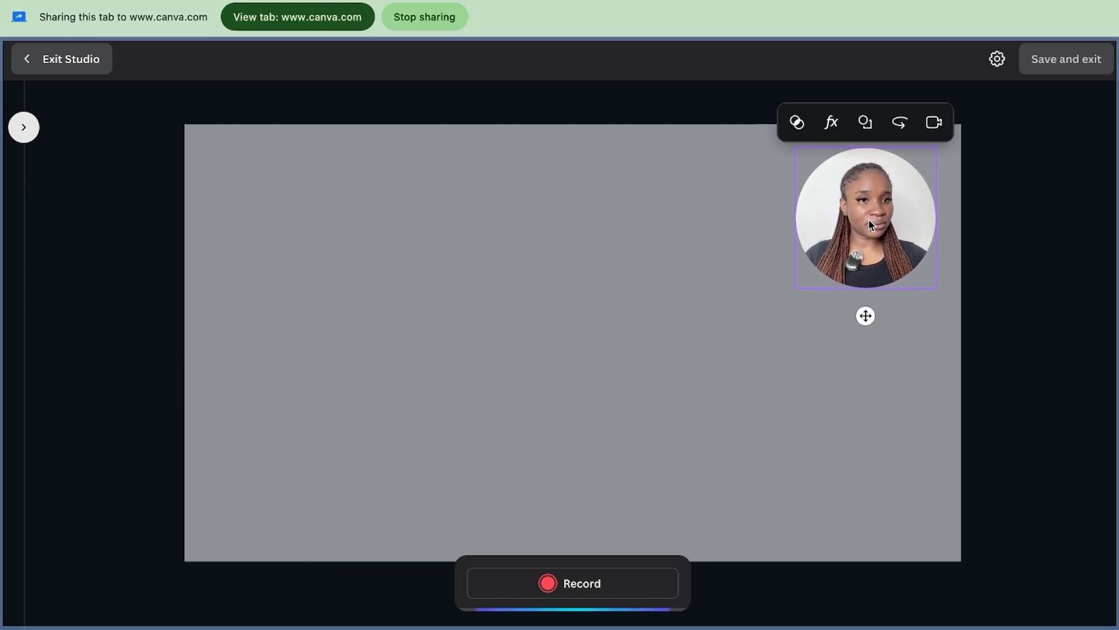
# - Review the camera and microphone choices available in the recording settings
pyautogui.click(997, 60)
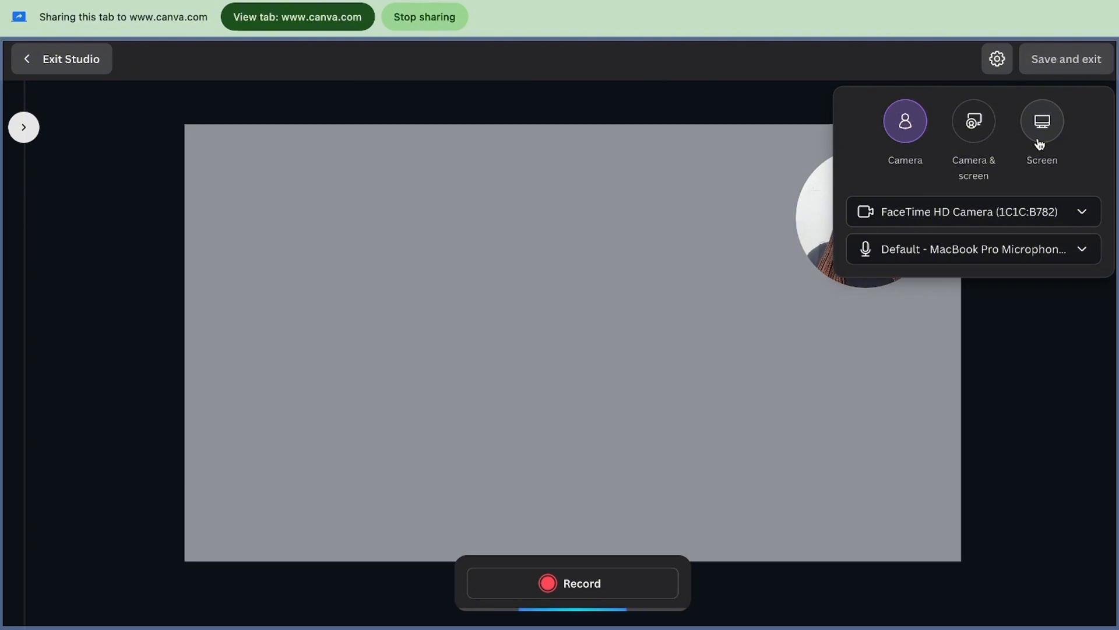
pyautogui.click(977, 215)
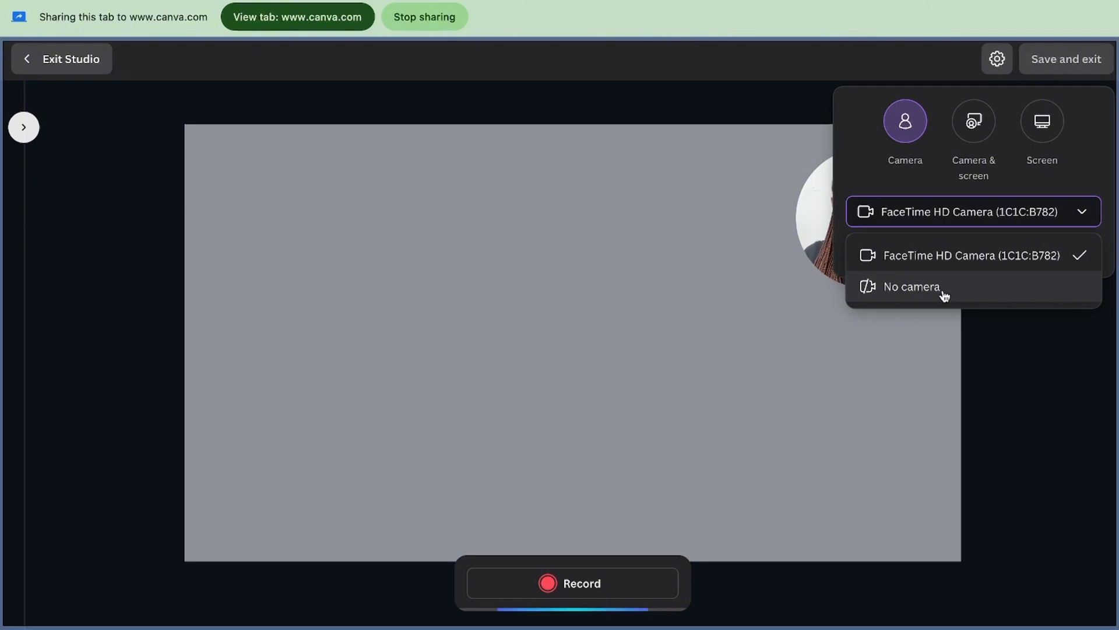
pyautogui.click(880, 211)
pyautogui.click(943, 254)
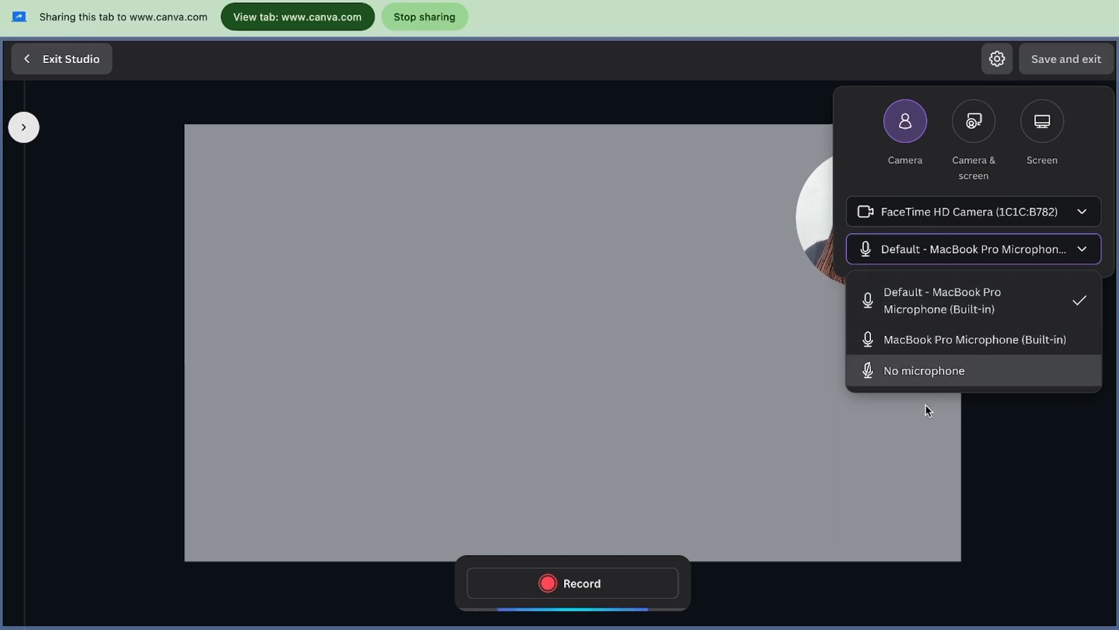
pyautogui.click(950, 255)
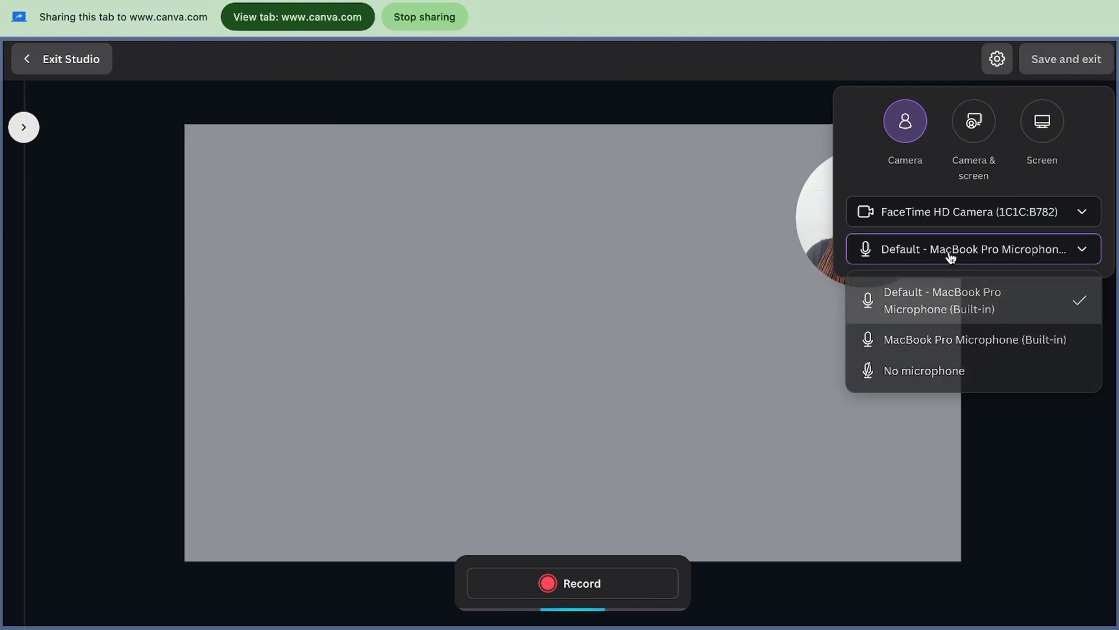
# - Choose the Camera & screen mode and examine the window and Chrome tab sharing sources
pyautogui.click(975, 138)
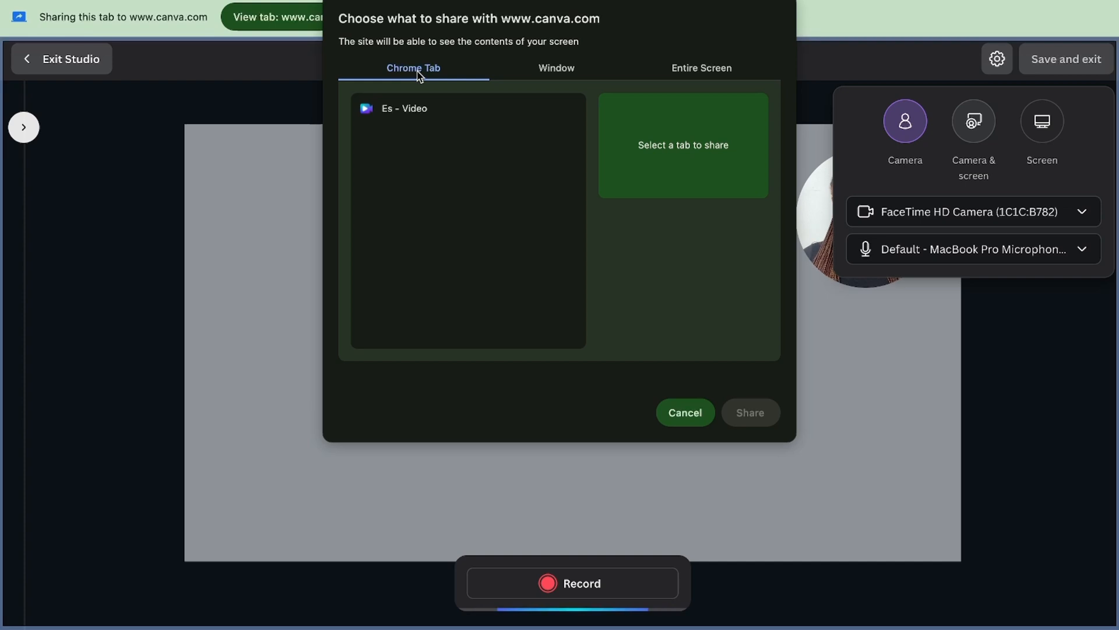
pyautogui.click(574, 72)
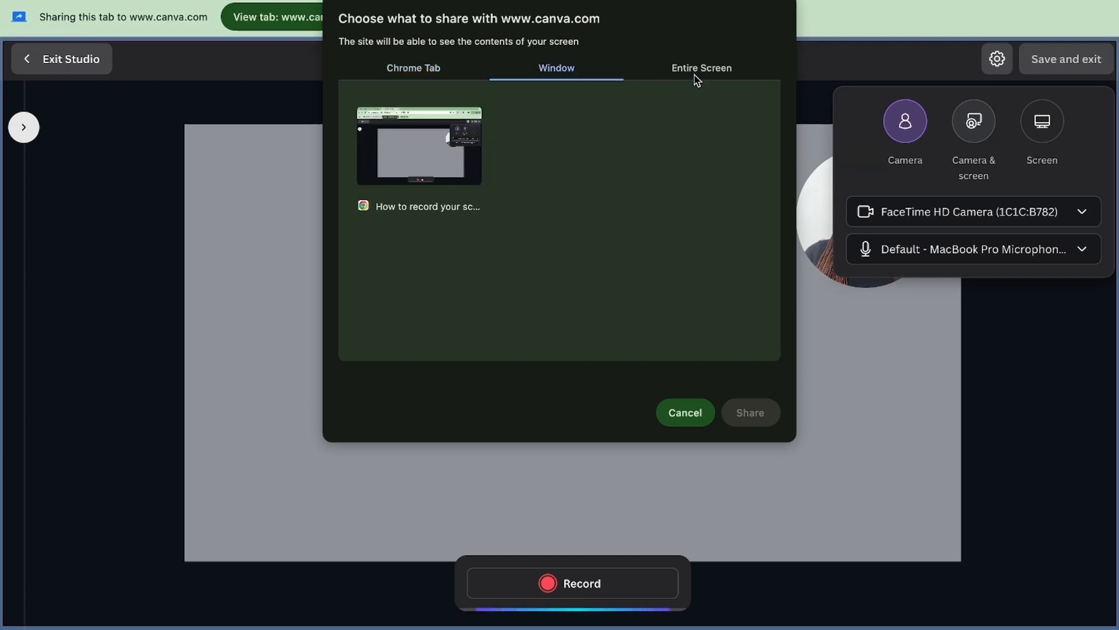
pyautogui.click(410, 71)
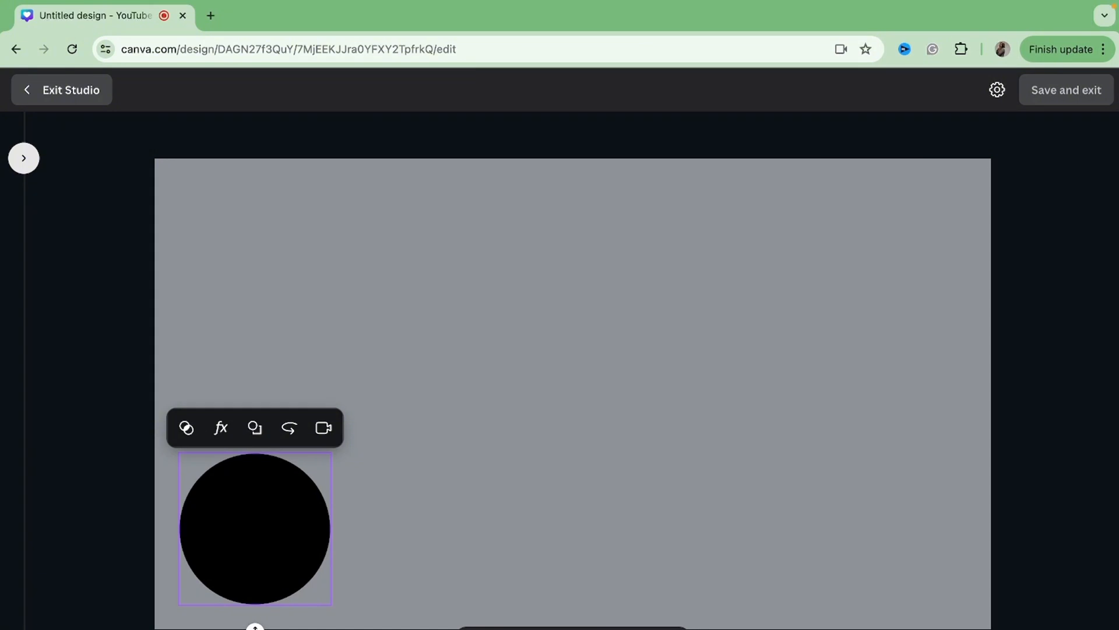
# - Record a short clip in the untitled design and save it while exiting the recording studio
pyautogui.click(525, 628)
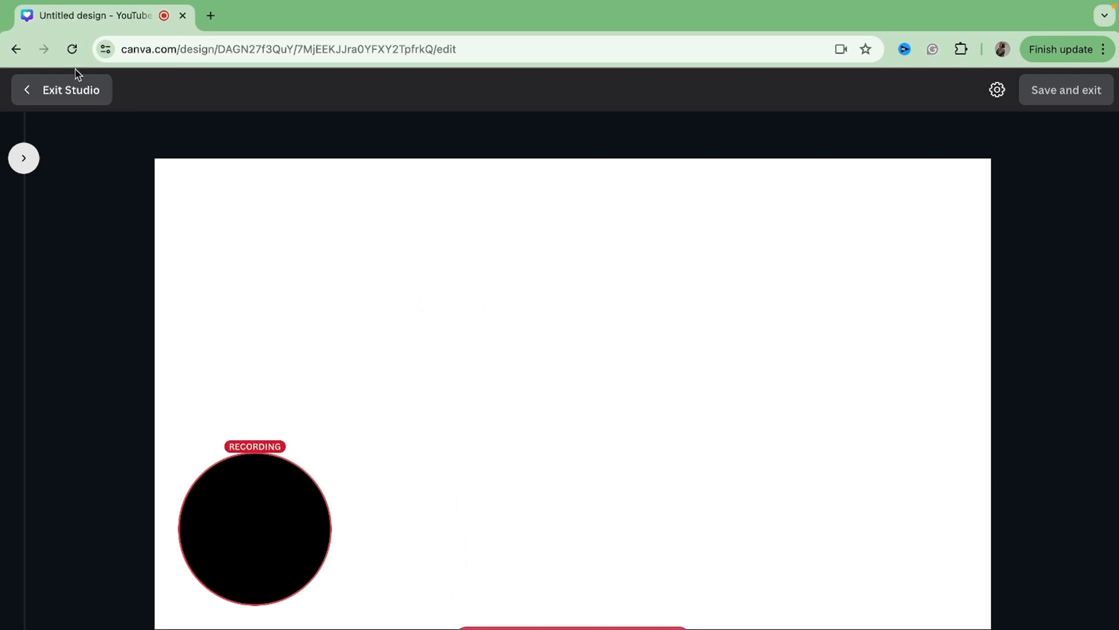
pyautogui.click(79, 90)
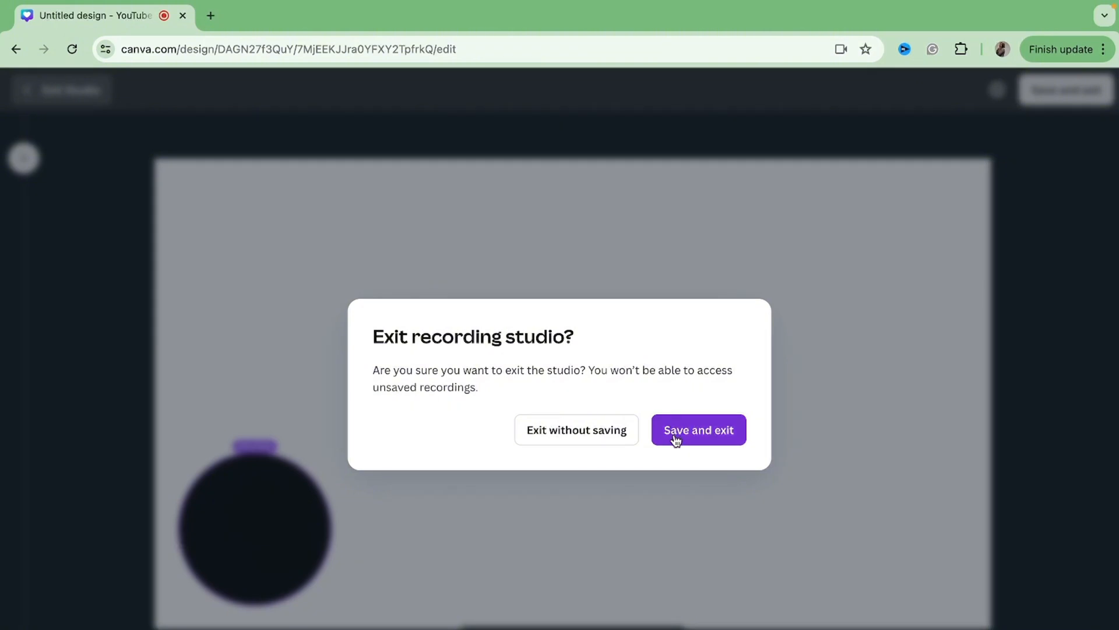
pyautogui.click(676, 439)
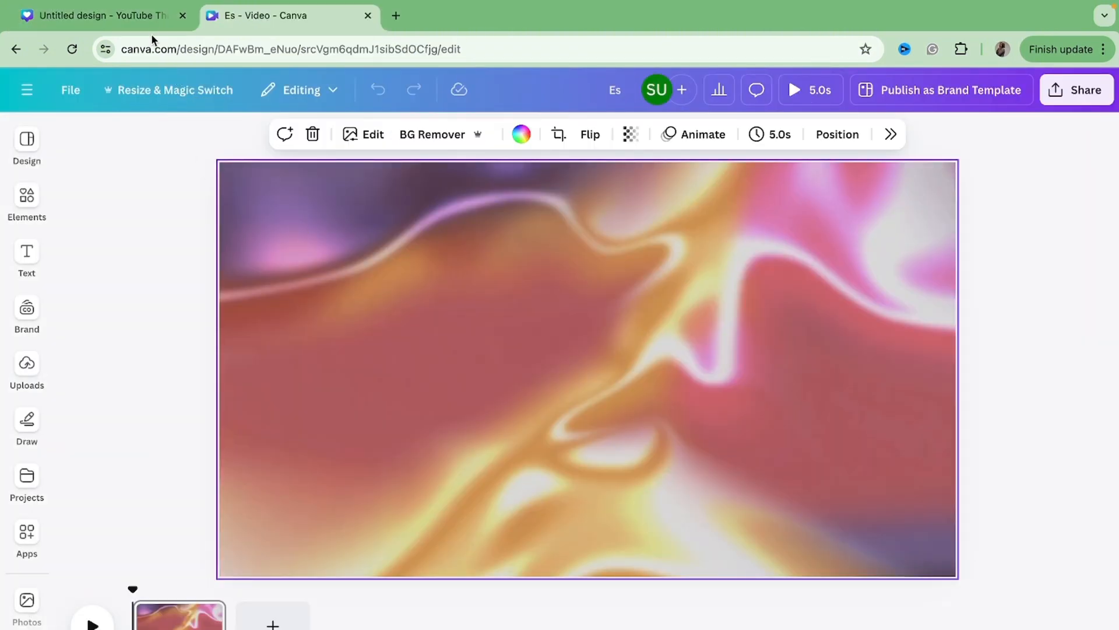
# - Switch from the Es video tab to the untitled design's browser tab
pyautogui.click(142, 22)
pyautogui.click(186, 225)
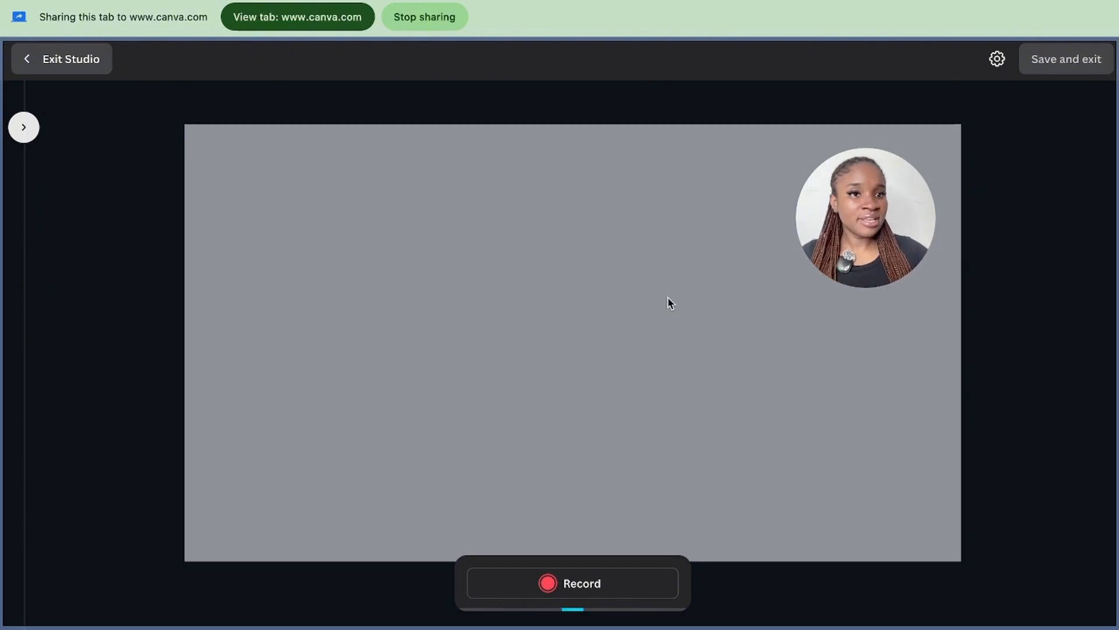
# - Examine the Chrome tab sources offered for Screen-only recording, cancelling without sharing anything
pyautogui.click(994, 63)
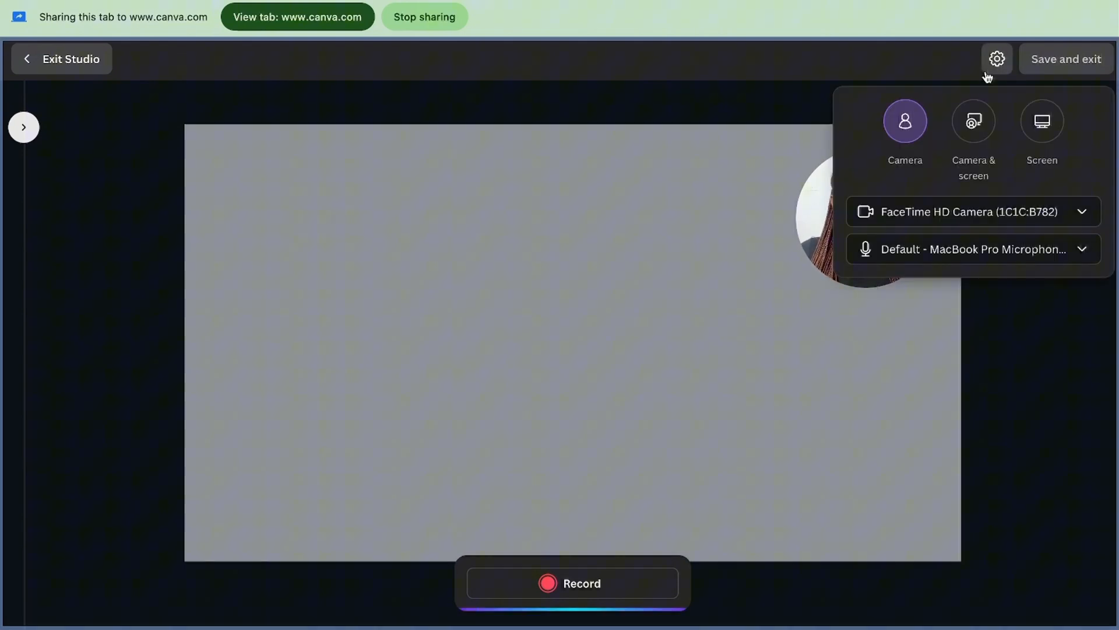
pyautogui.click(1038, 127)
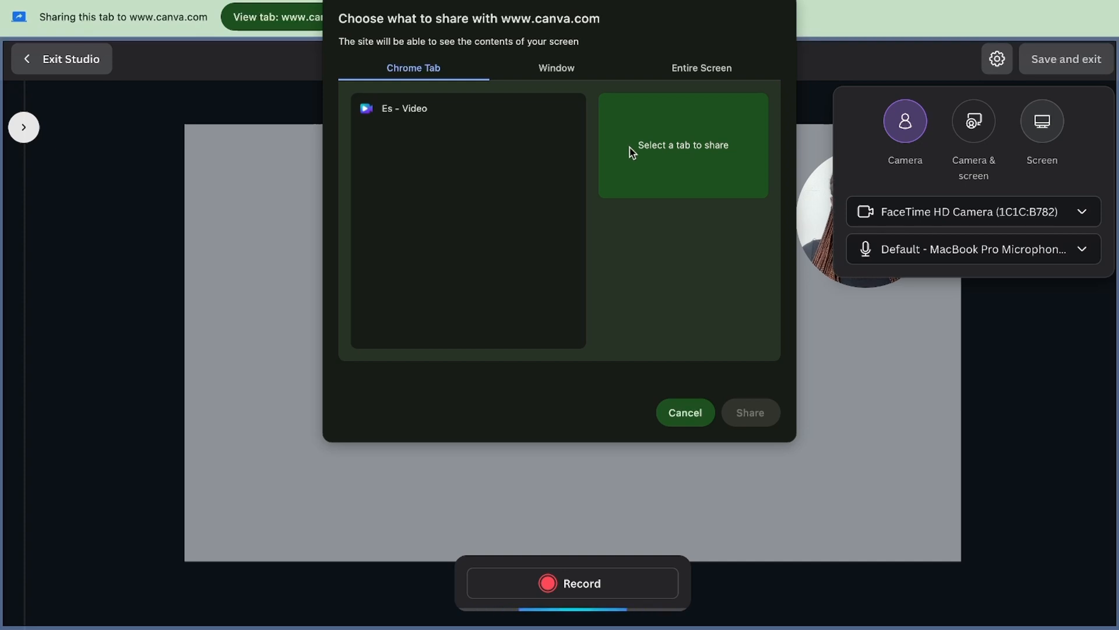
pyautogui.click(695, 413)
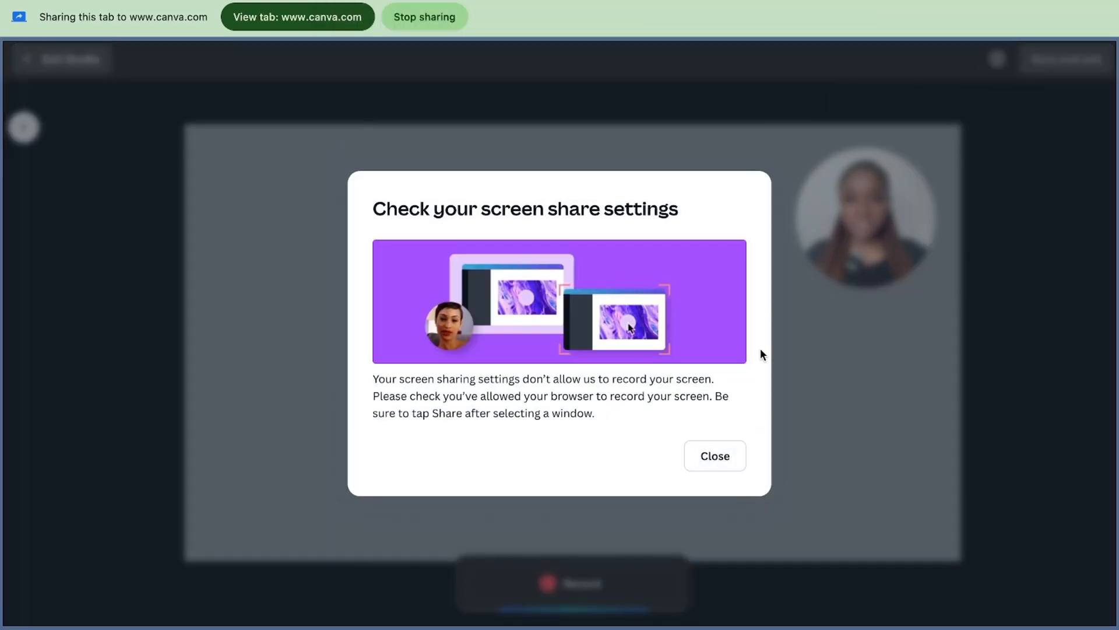
pyautogui.click(738, 454)
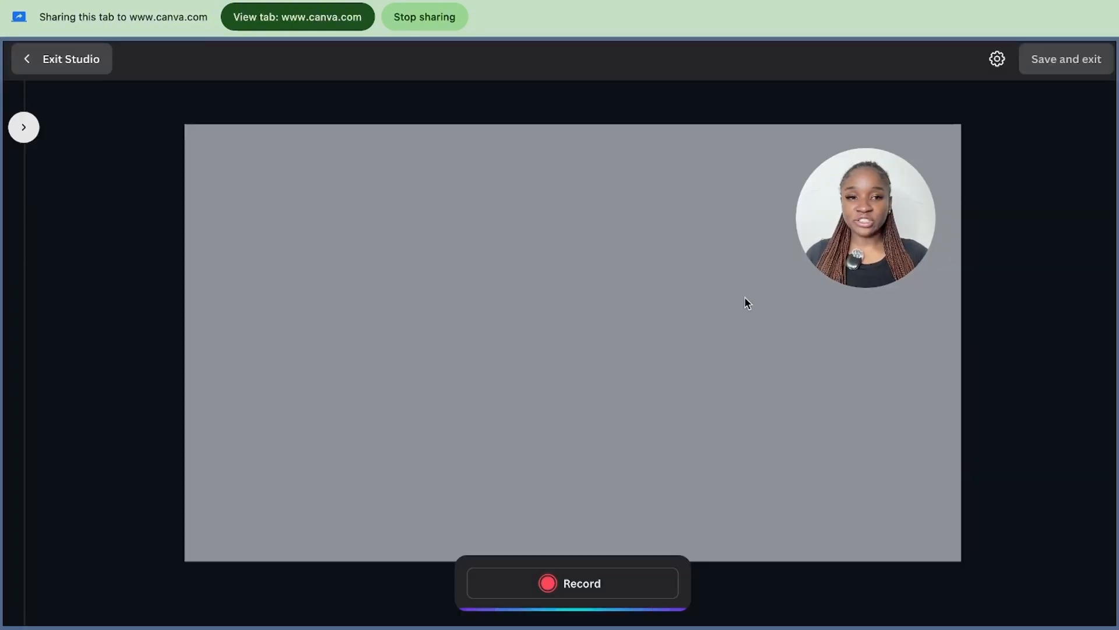
# - Start a camera-only recording, open Canva in a new browser tab, and discard the take back in the studio
pyautogui.click(565, 574)
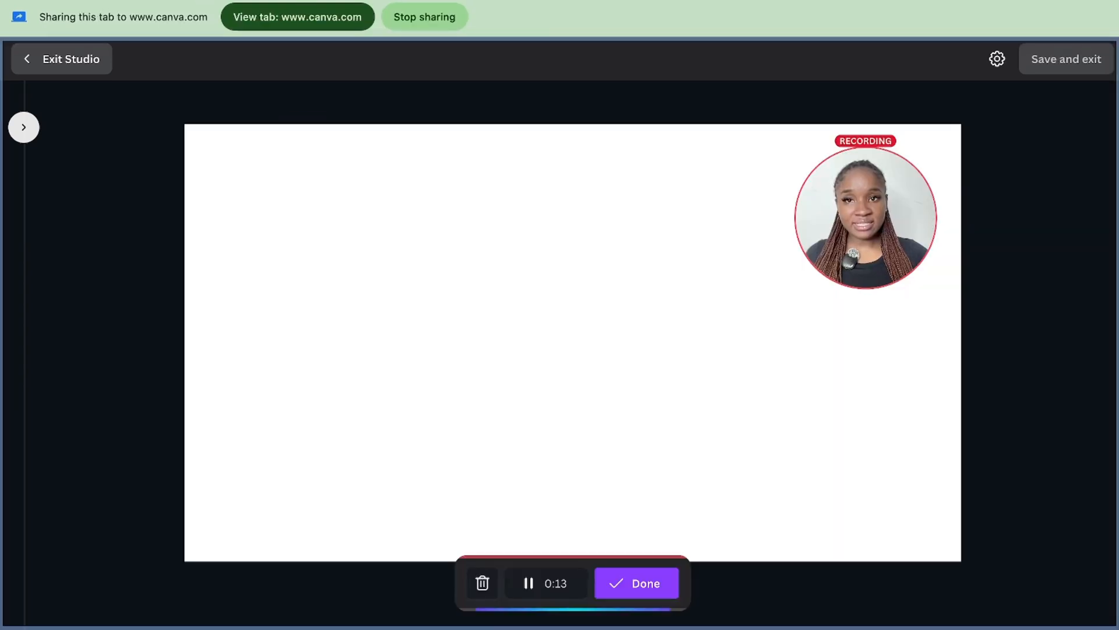
pyautogui.hotkey('ctrl', 't')
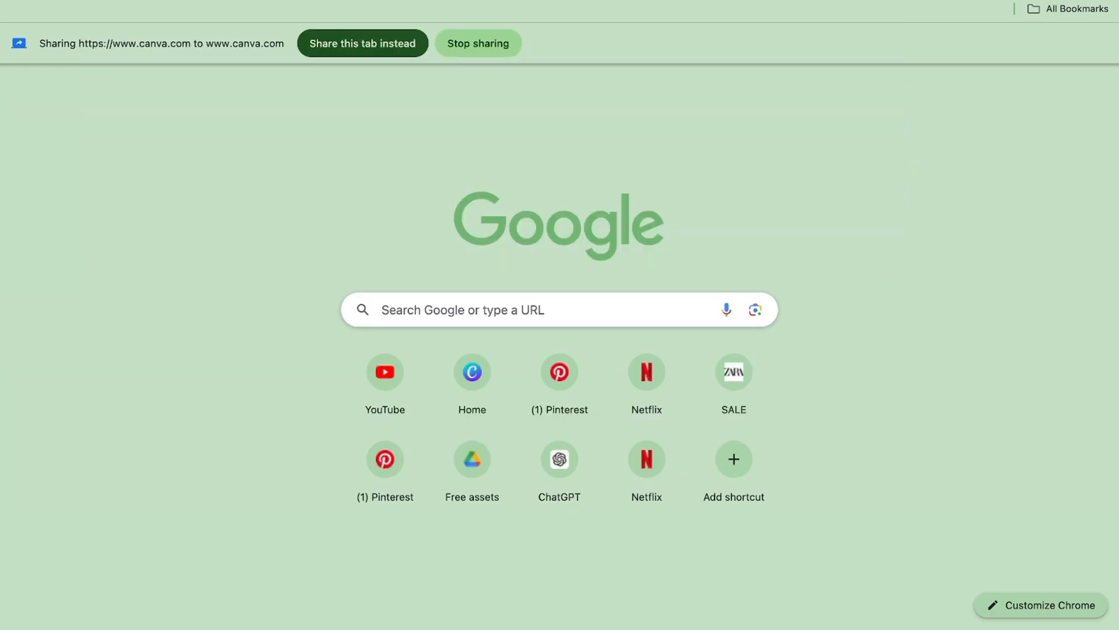
pyautogui.click(472, 371)
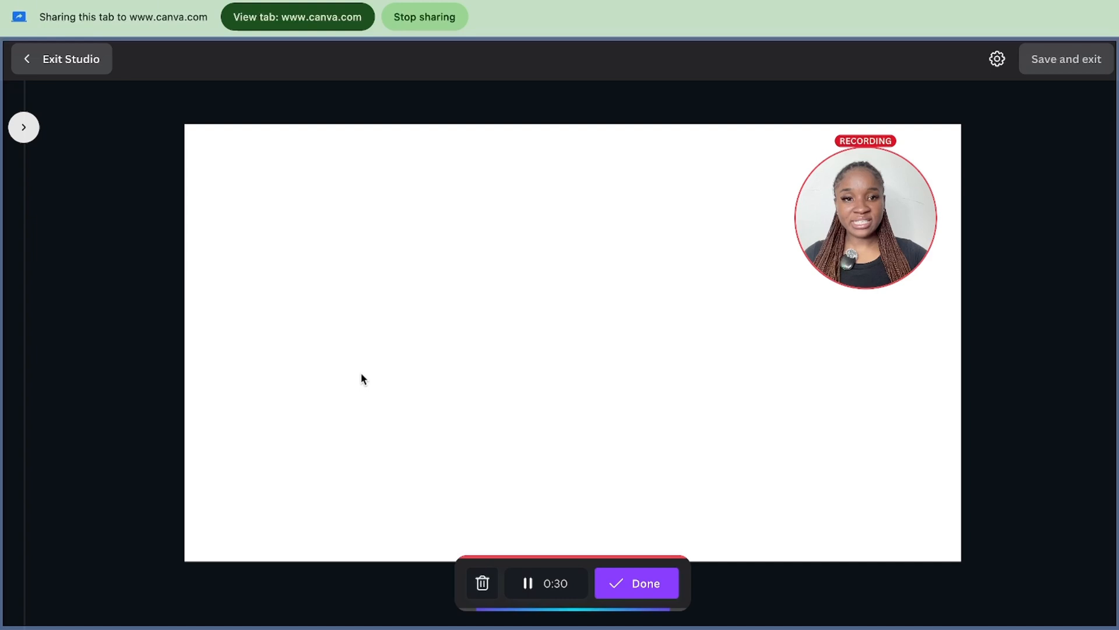
pyautogui.click(482, 583)
pyautogui.click(707, 382)
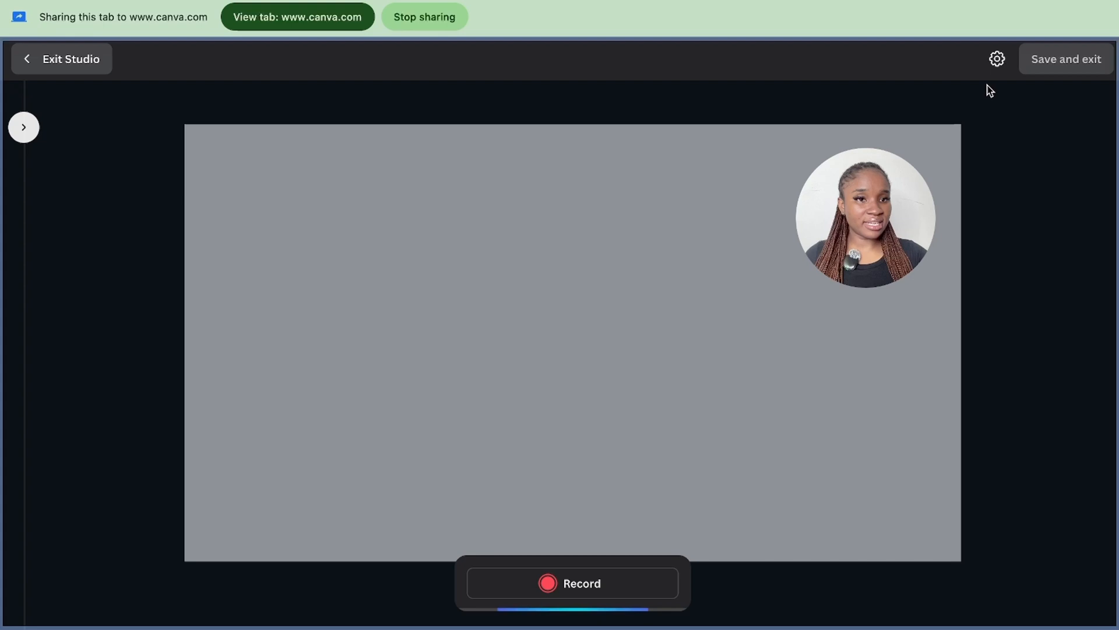
# - Set the recording mode to Camera & screen, sharing the Chrome tab with the untitled YouTube Thumbnail design
pyautogui.click(1000, 72)
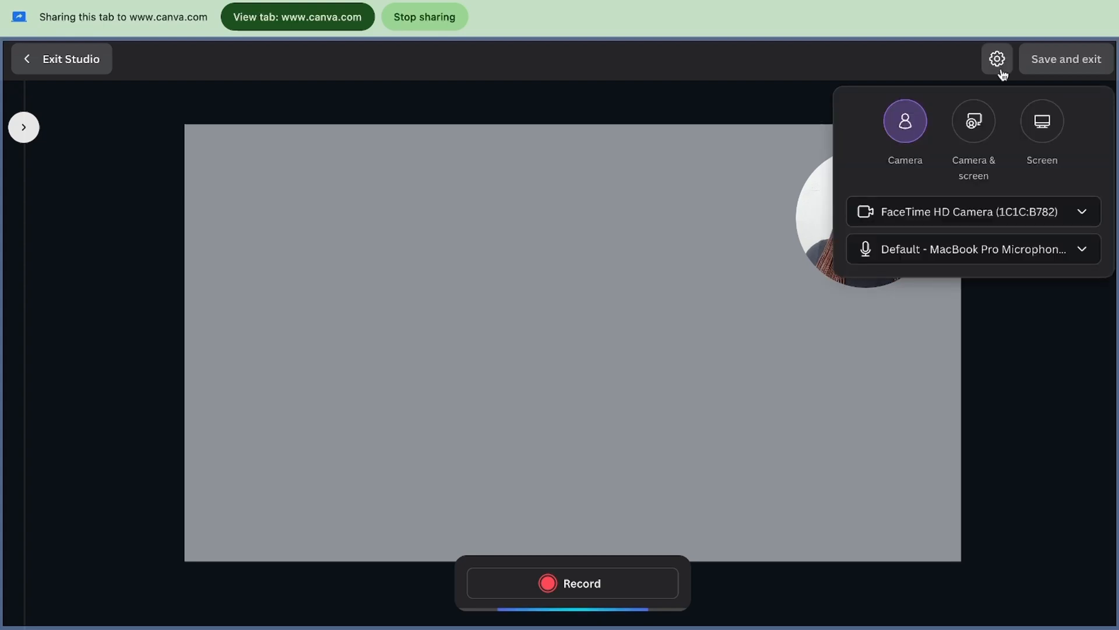
pyautogui.click(974, 121)
pyautogui.click(554, 111)
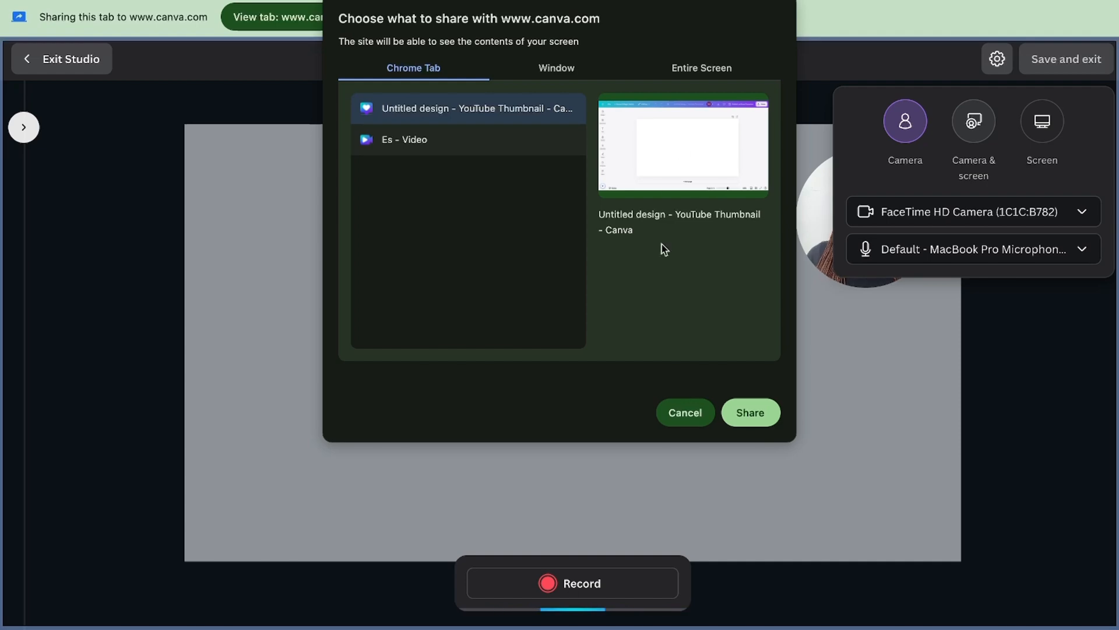
pyautogui.click(750, 415)
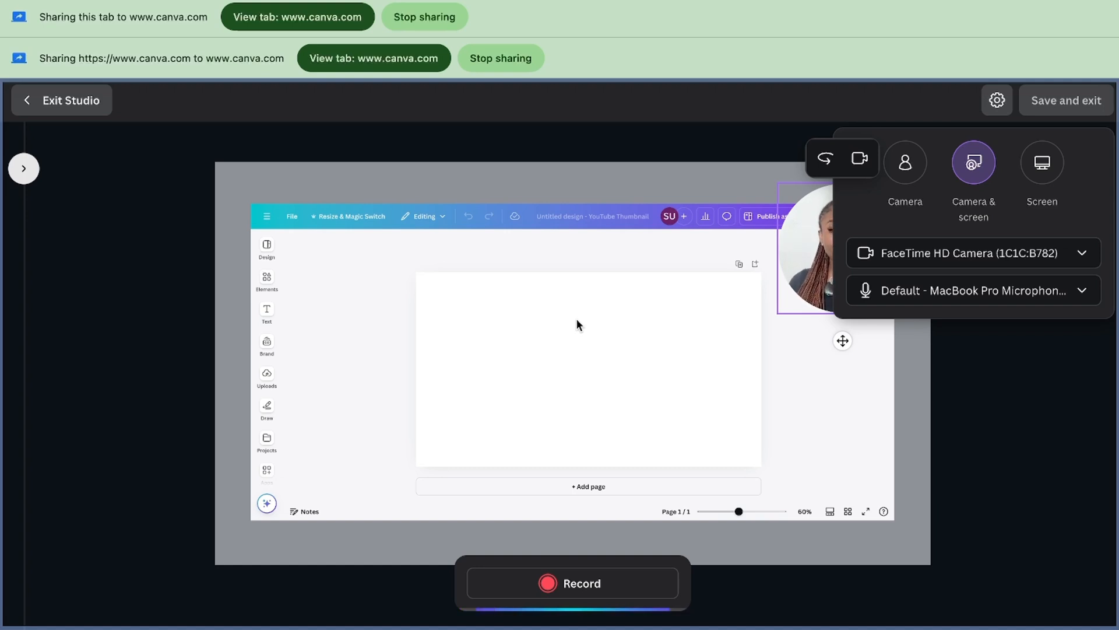
# - Start recording the camera and screen, and add a sticky note reading "t" to the shared untitled design
pyautogui.click(540, 584)
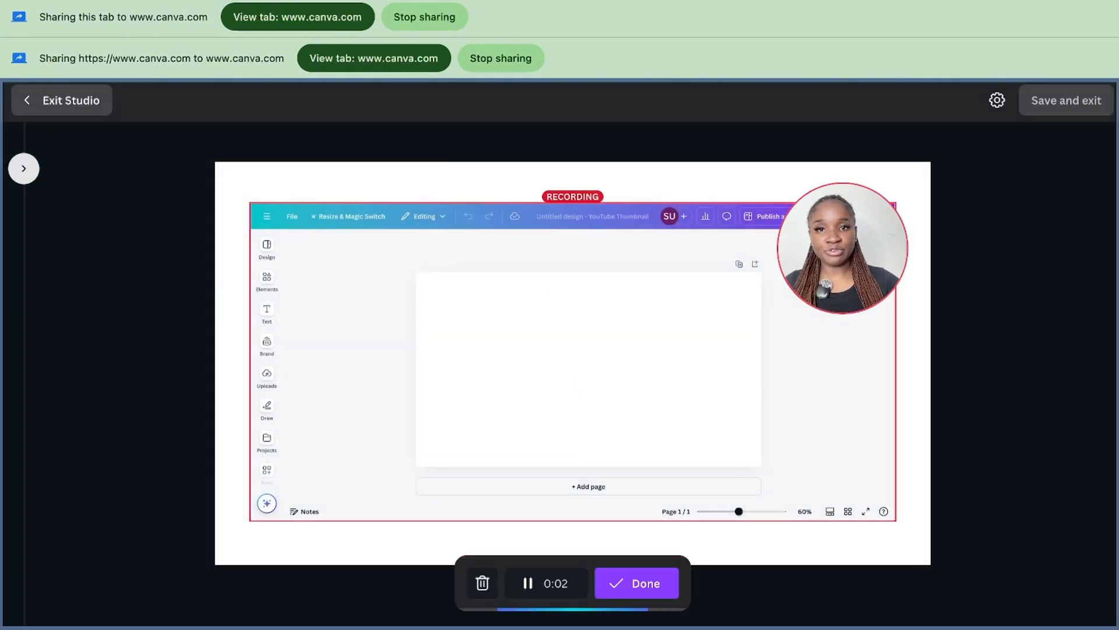
pyautogui.hotkey('ctrl', 'Tab')
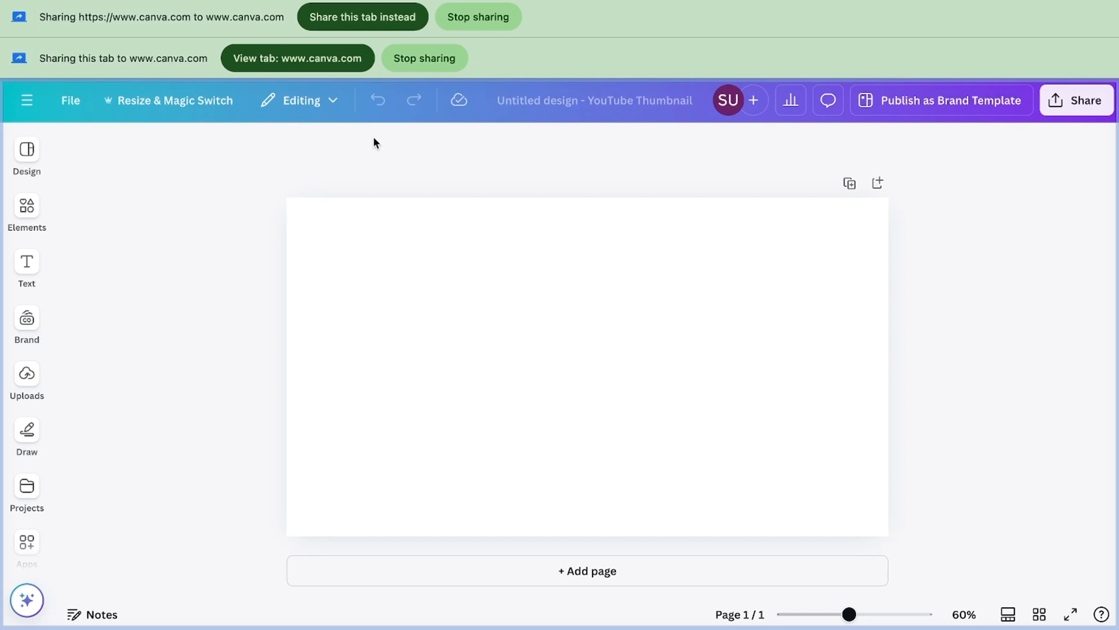
pyautogui.hotkey('ctrl', 'Tab')
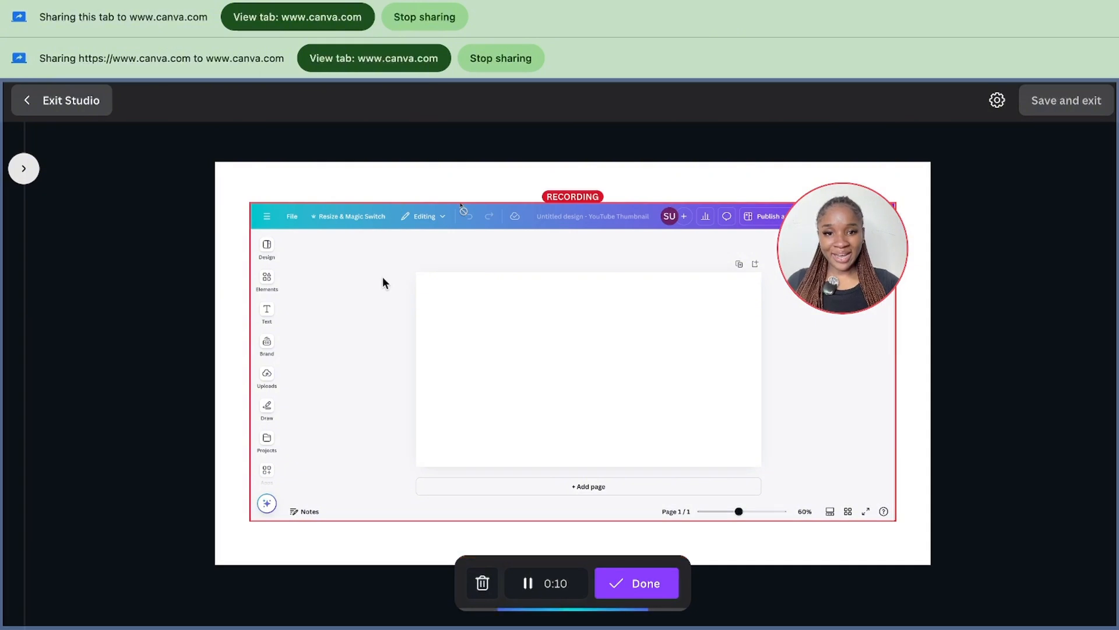
pyautogui.hotkey('ctrl', 'Tab')
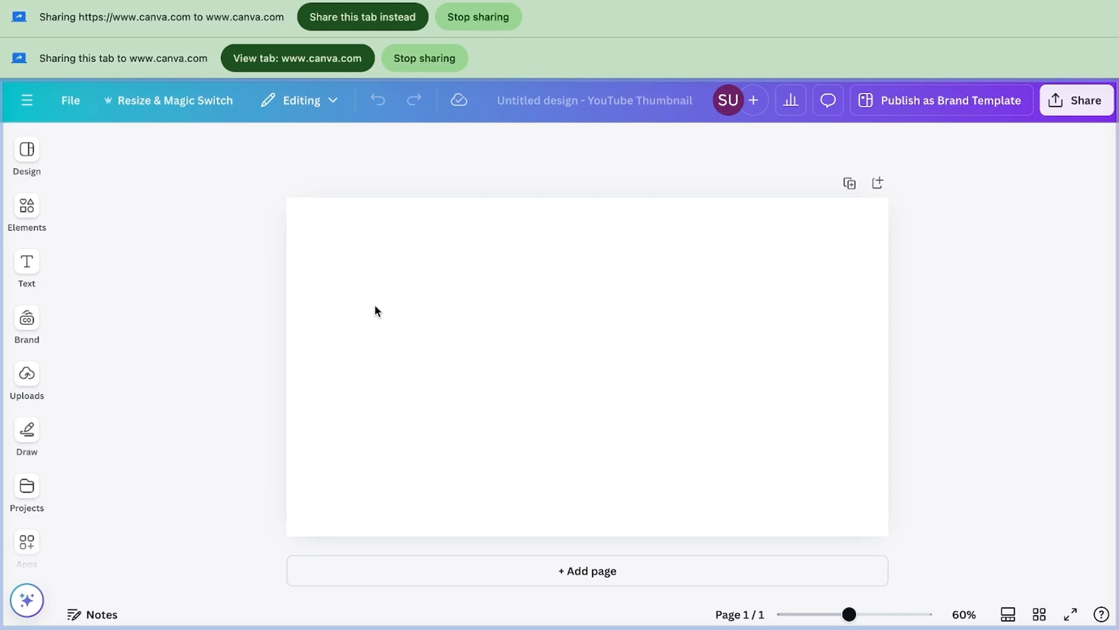
pyautogui.press('s')
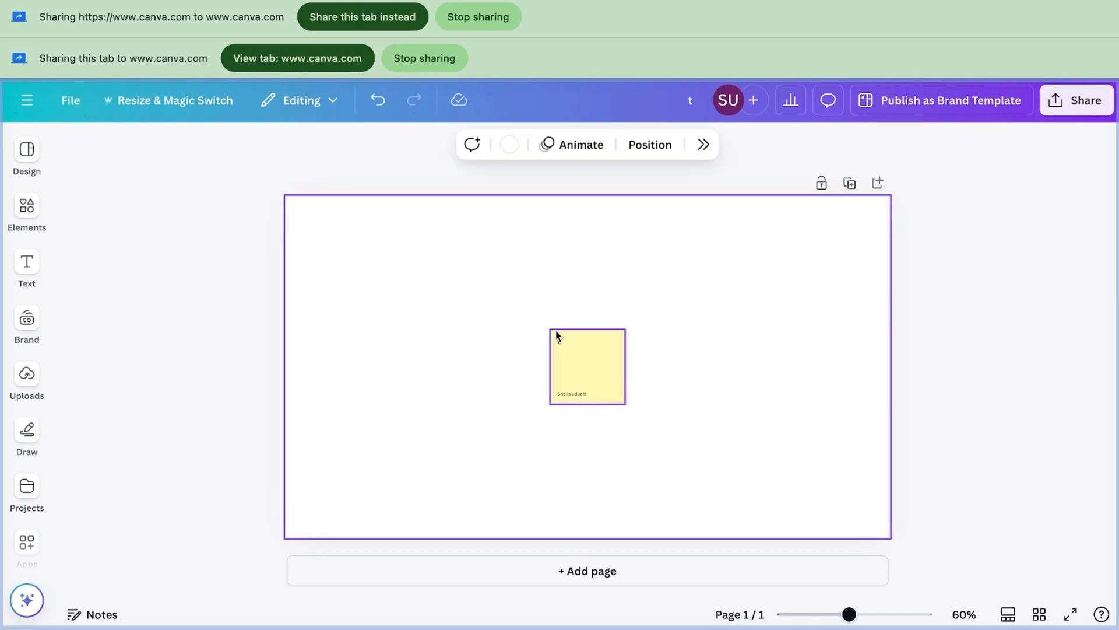
pyautogui.write('t')
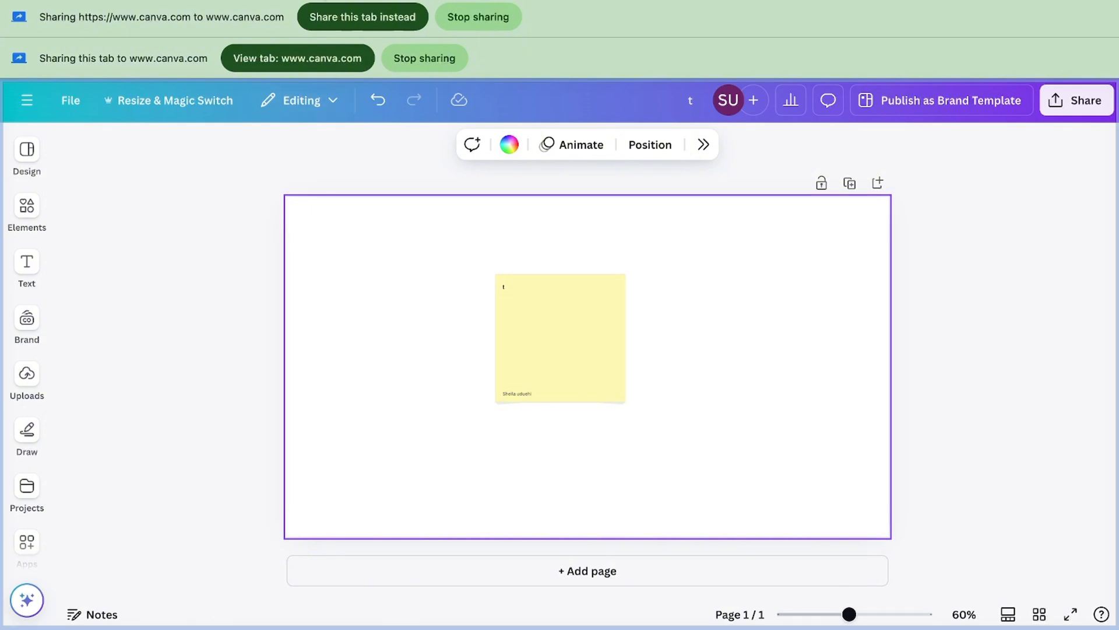
# - Finish the camera and screen recording in the studio and save it to the design
pyautogui.click(446, 18)
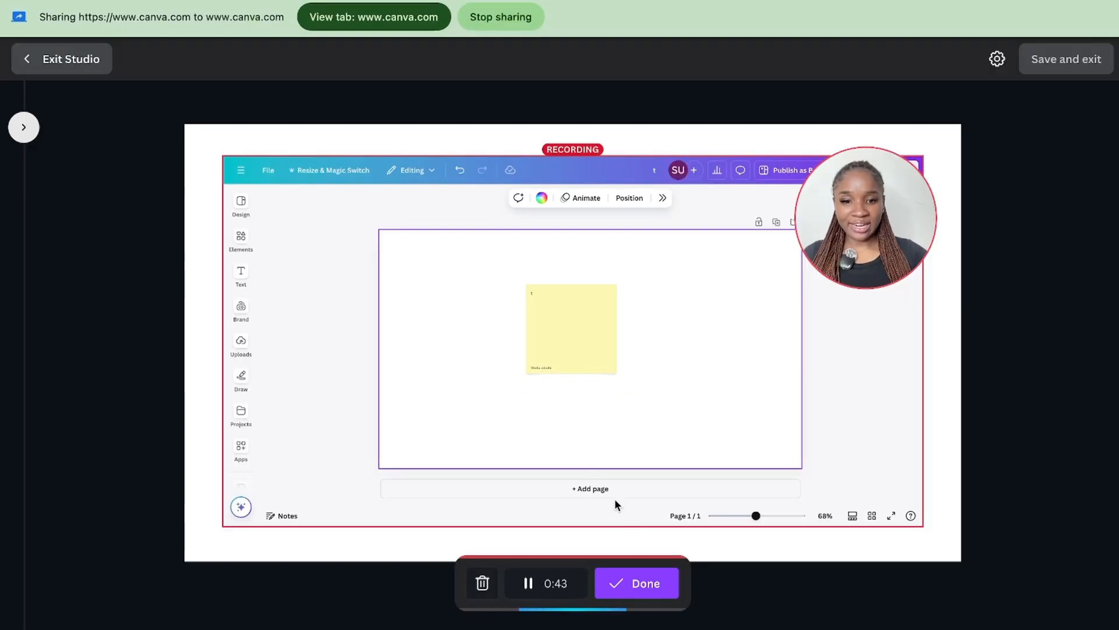
pyautogui.click(639, 583)
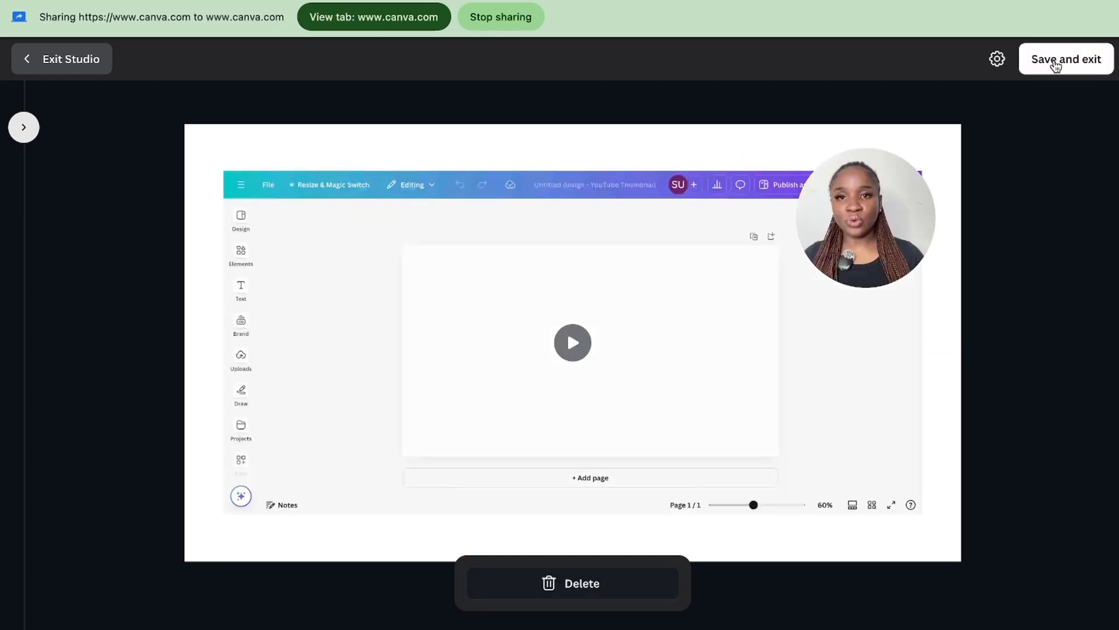
pyautogui.click(1058, 60)
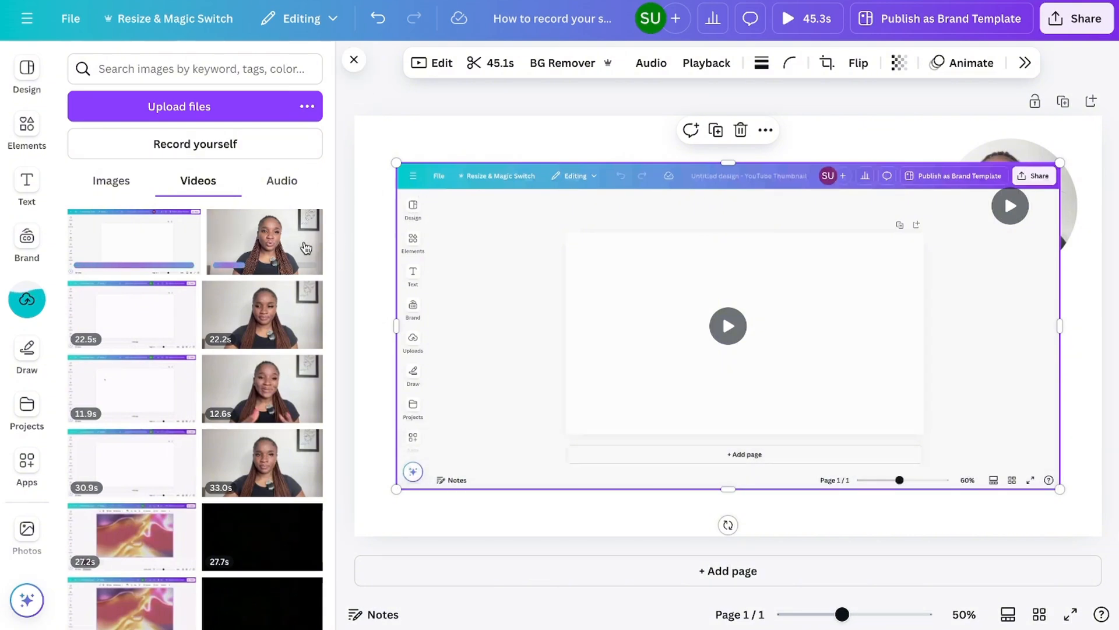
# - Hide the uploaded videos and set the screen recording as the page's video background
pyautogui.moveTo(306, 247); pyautogui.dragTo(616, 253)
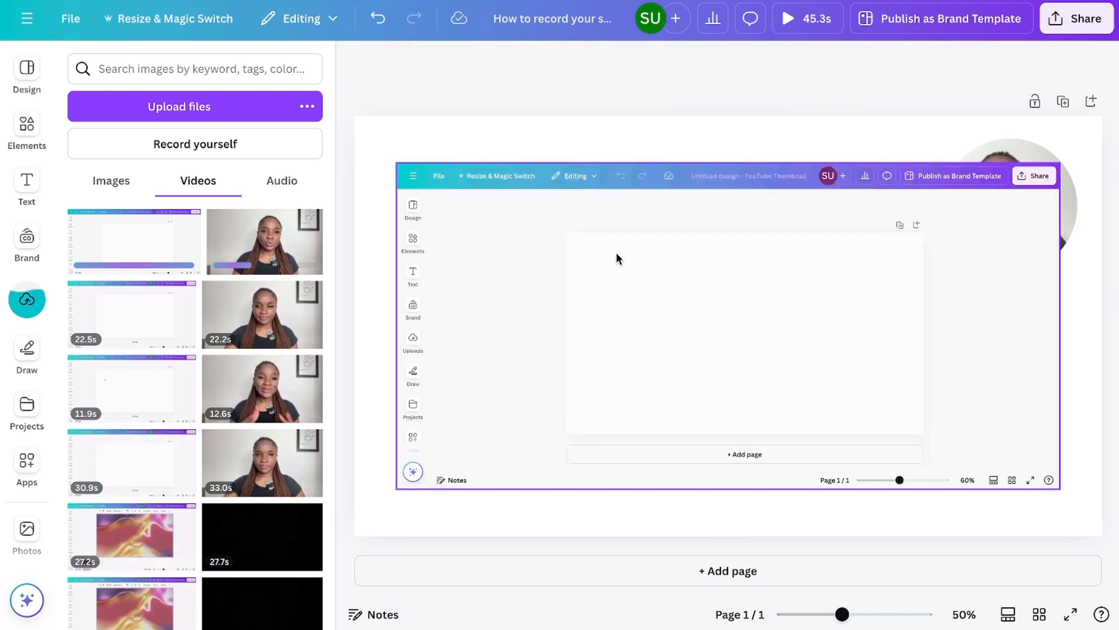
pyautogui.click(354, 61)
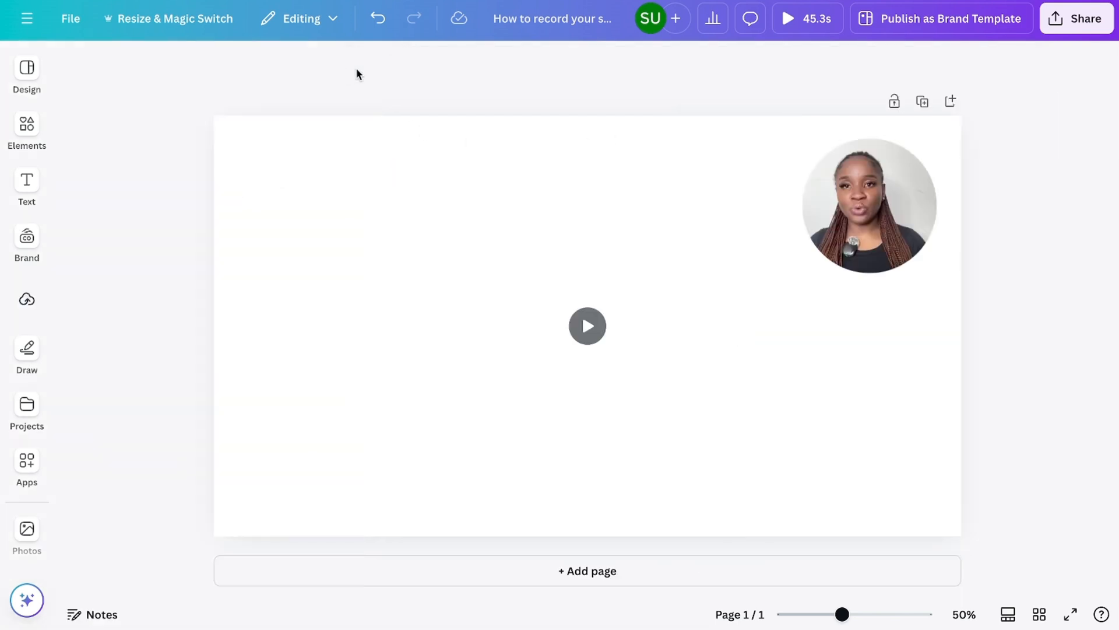
pyautogui.click(578, 245)
pyautogui.click(709, 217)
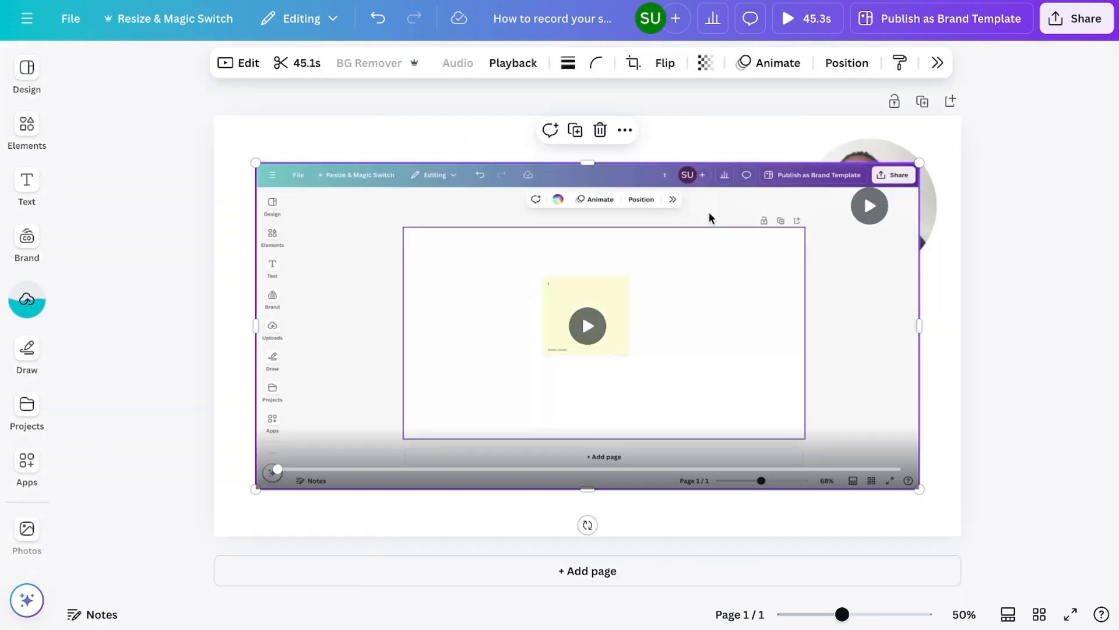
pyautogui.rightClick(710, 218)
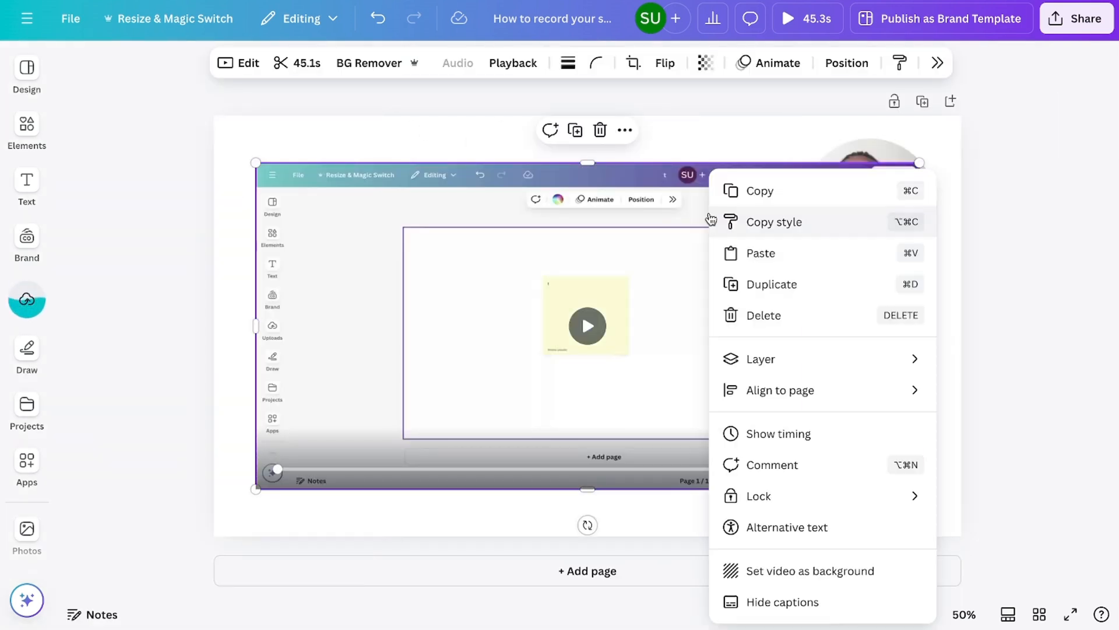
pyautogui.click(740, 570)
# - Move the circular camera video to the page's lower-left corner and check its trim controls
pyautogui.click(910, 240)
pyautogui.moveTo(883, 245); pyautogui.dragTo(384, 448)
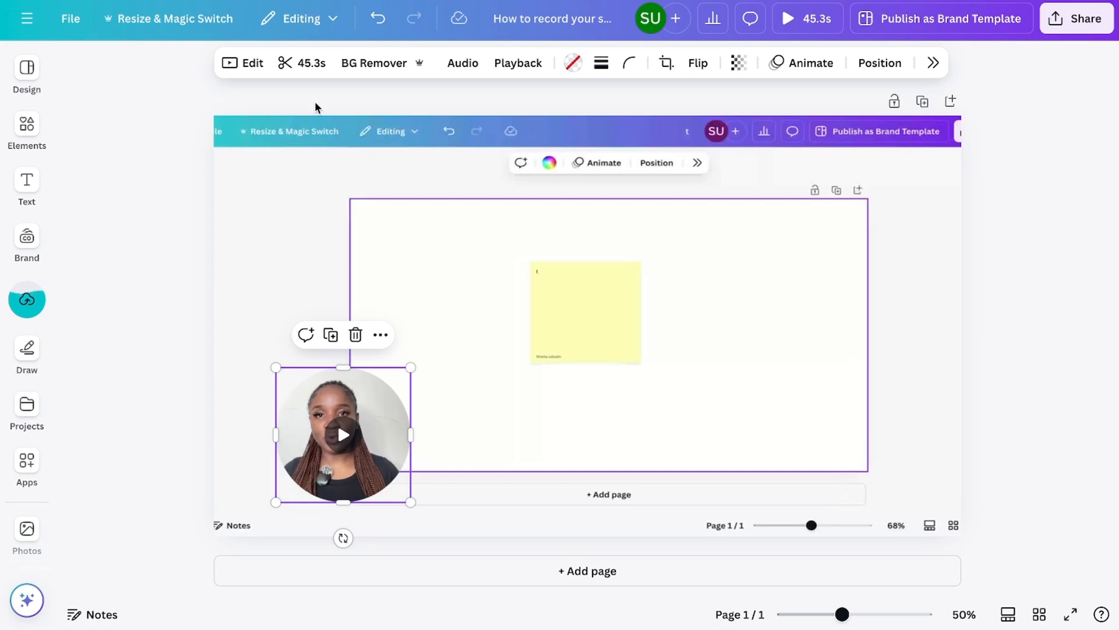
pyautogui.click(305, 63)
pyautogui.click(337, 436)
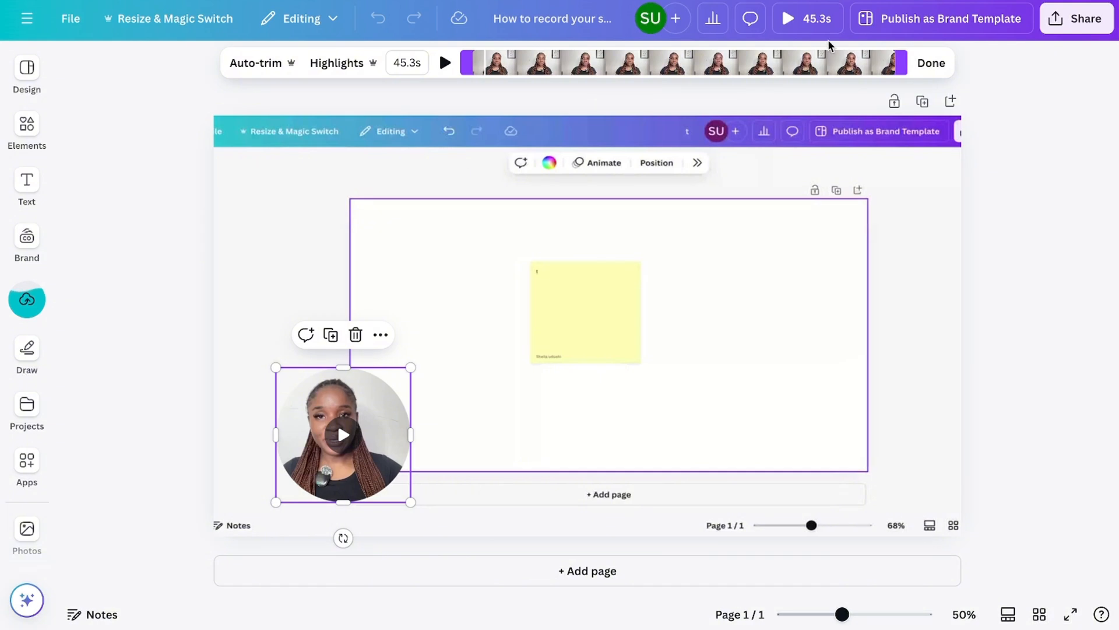
pyautogui.click(944, 65)
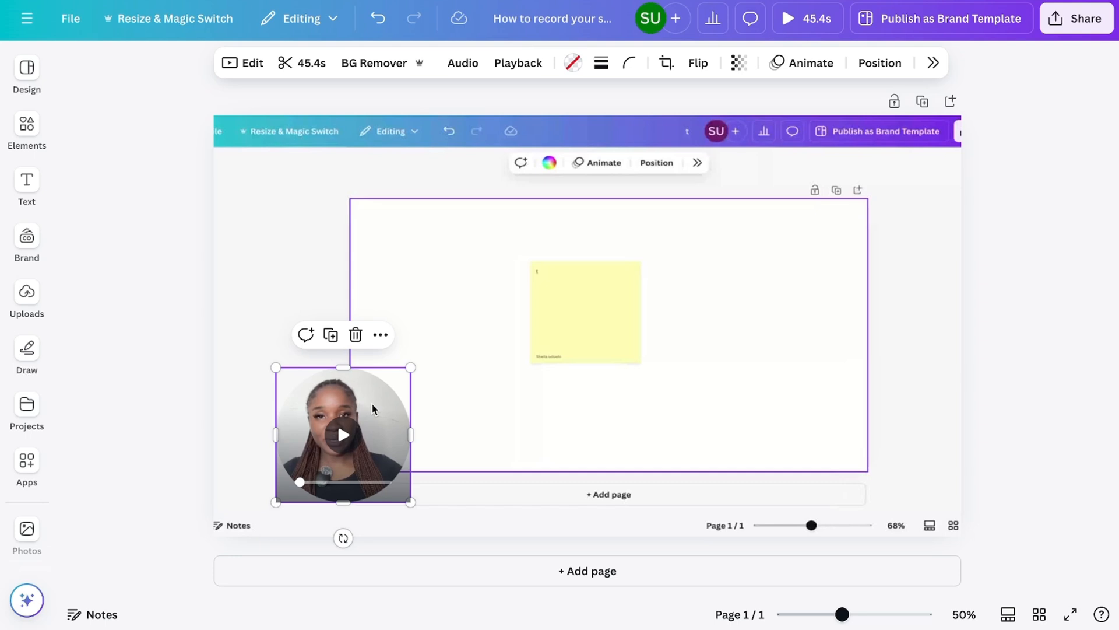
pyautogui.moveTo(373, 408); pyautogui.dragTo(355, 396)
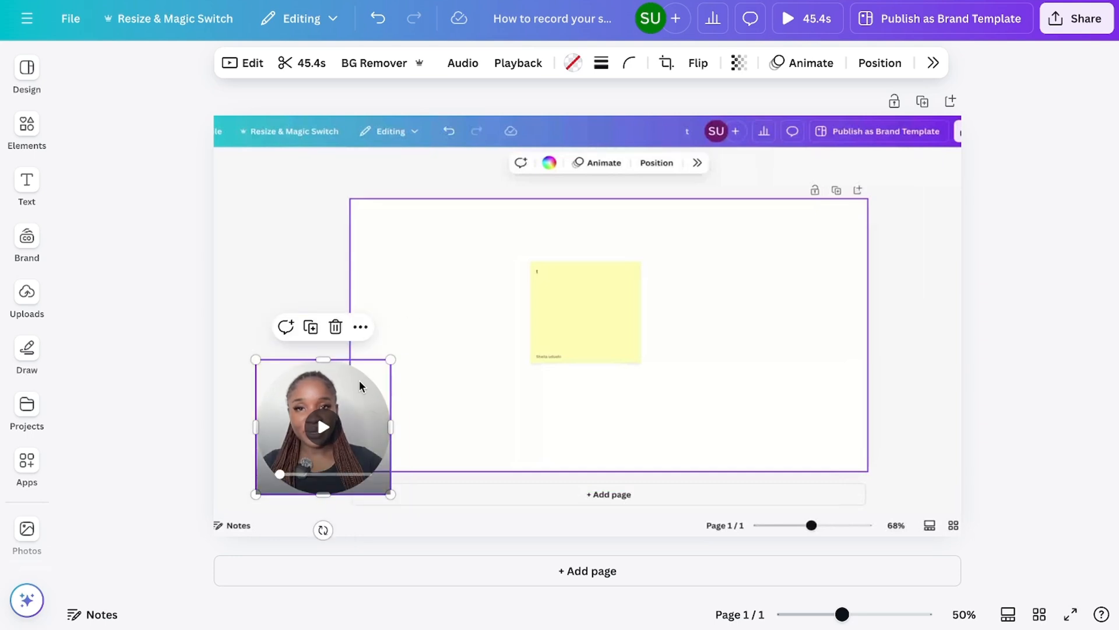
# - Examine the audio settings of the circular camera video, including volume, audio extraction and voice enhancement
pyautogui.click(467, 69)
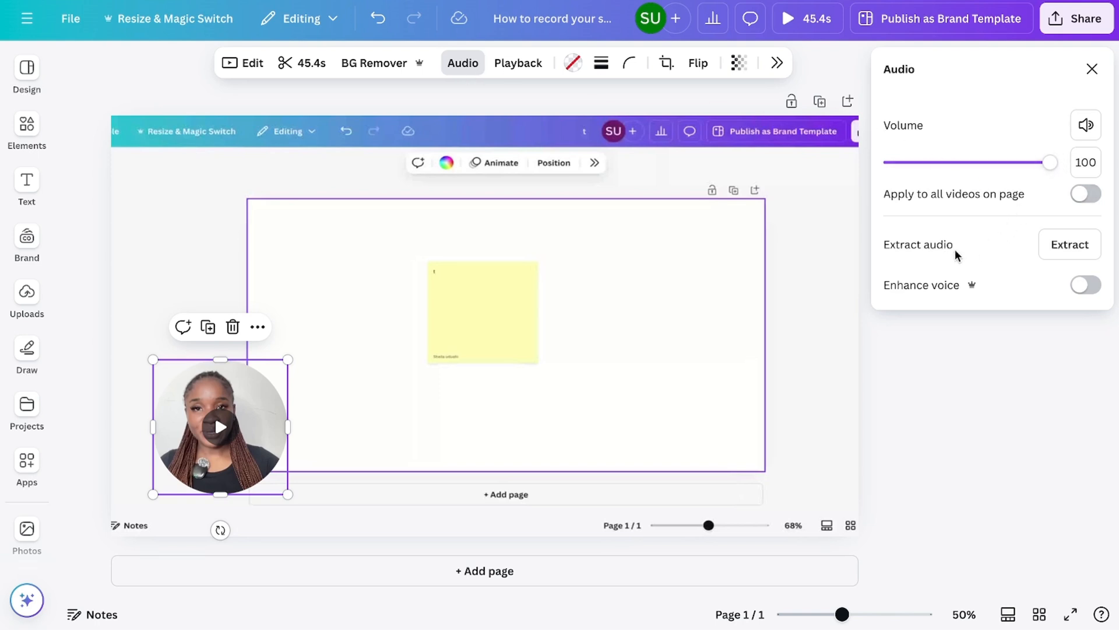
pyautogui.click(883, 353)
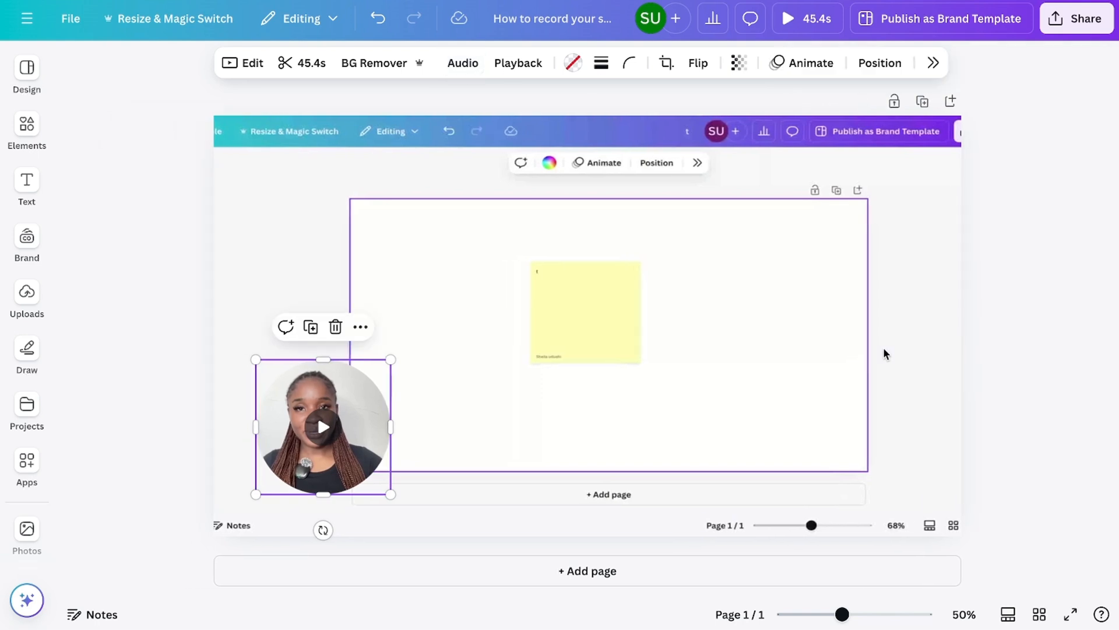
# - Open the design's download settings and set the MP4 video quality to 4K (UHD)
pyautogui.click(1083, 22)
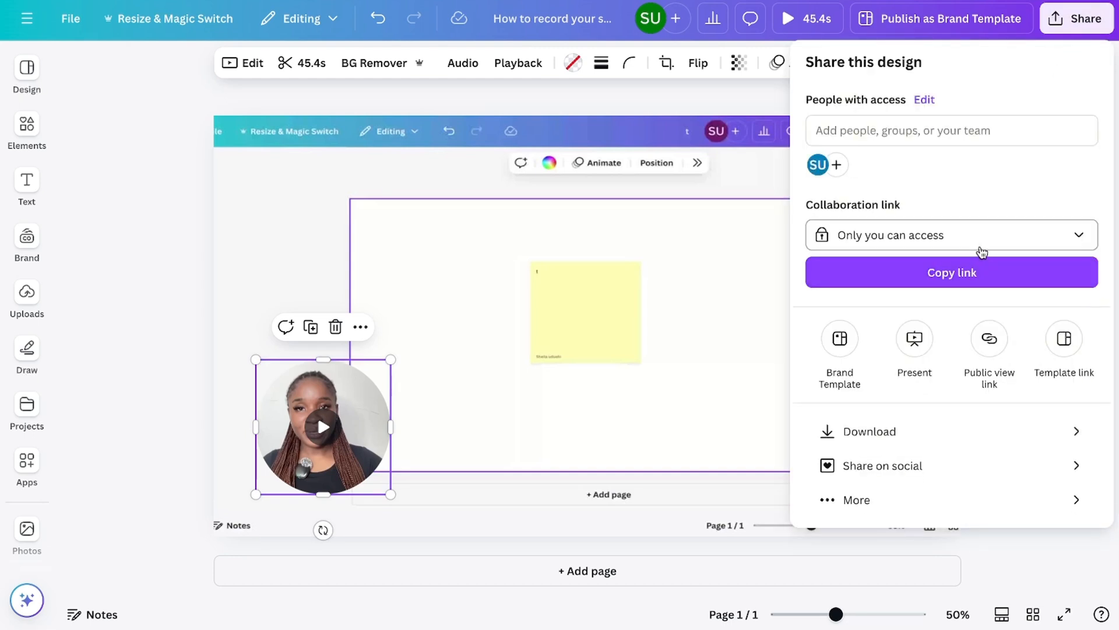
pyautogui.click(889, 430)
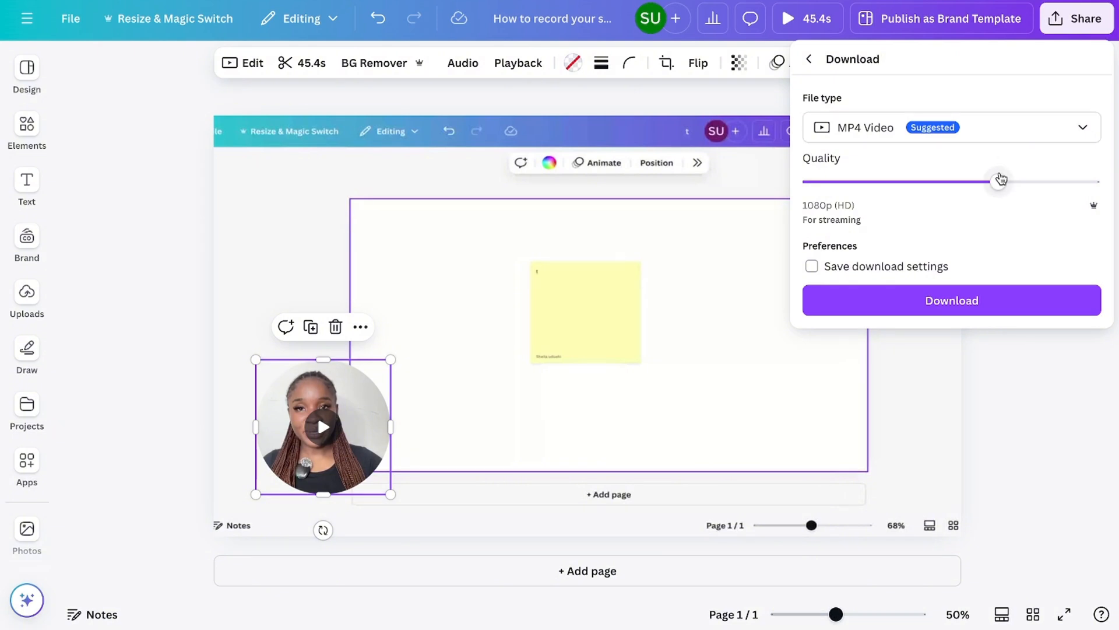
pyautogui.moveTo(1000, 179); pyautogui.dragTo(1094, 170)
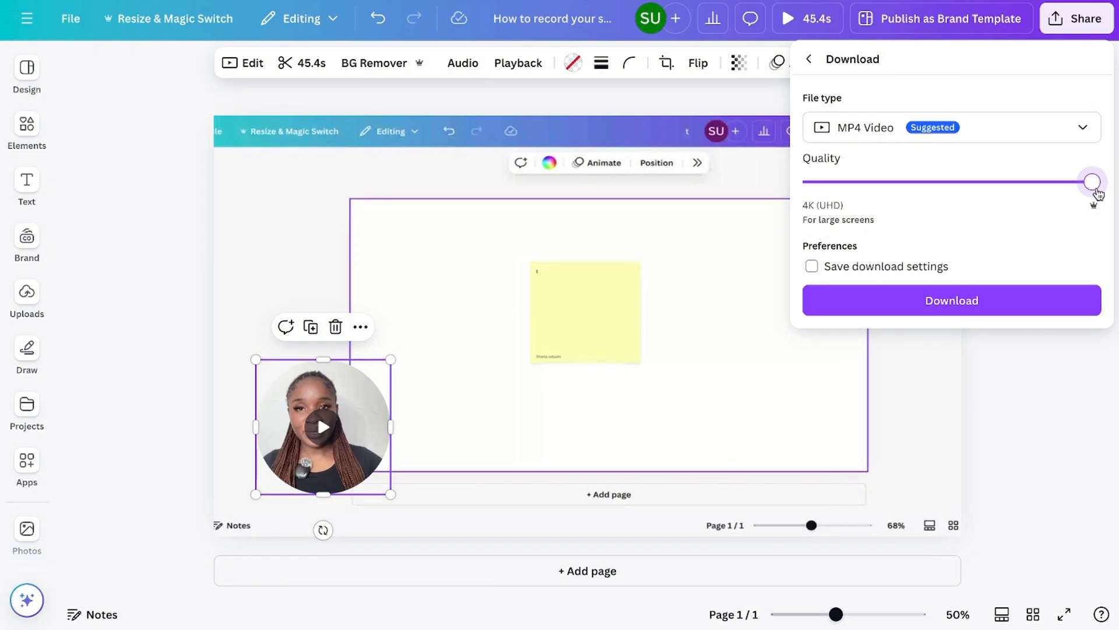
pyautogui.moveTo(1095, 193)
pyautogui.mouseDown()
pyautogui.moveTo(972, 192)
pyautogui.moveTo(1096, 194)
pyautogui.mouseUp()
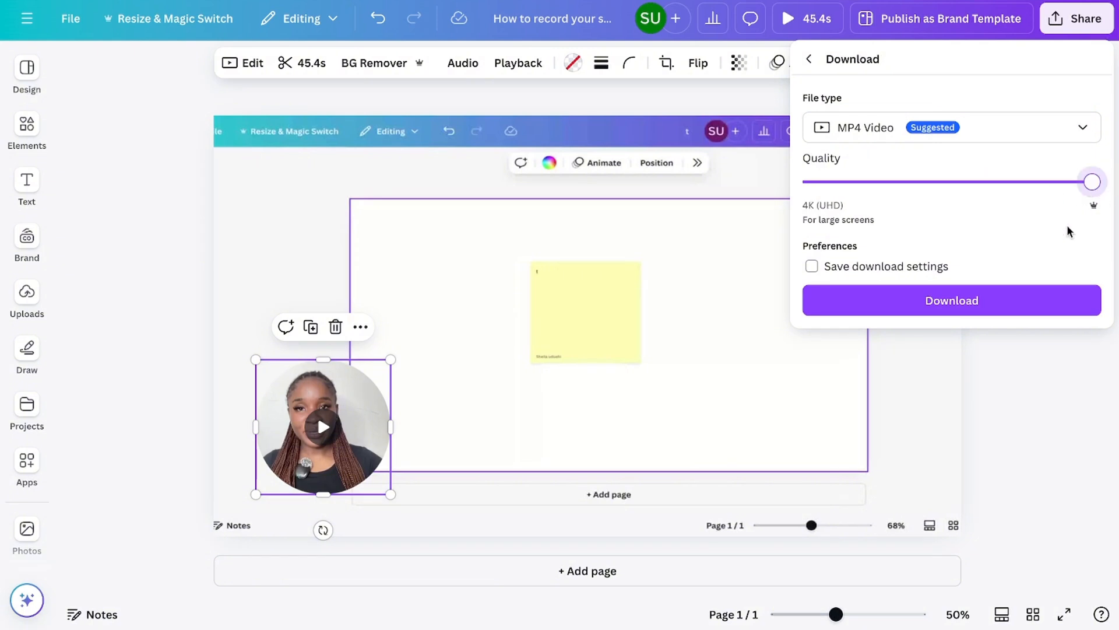